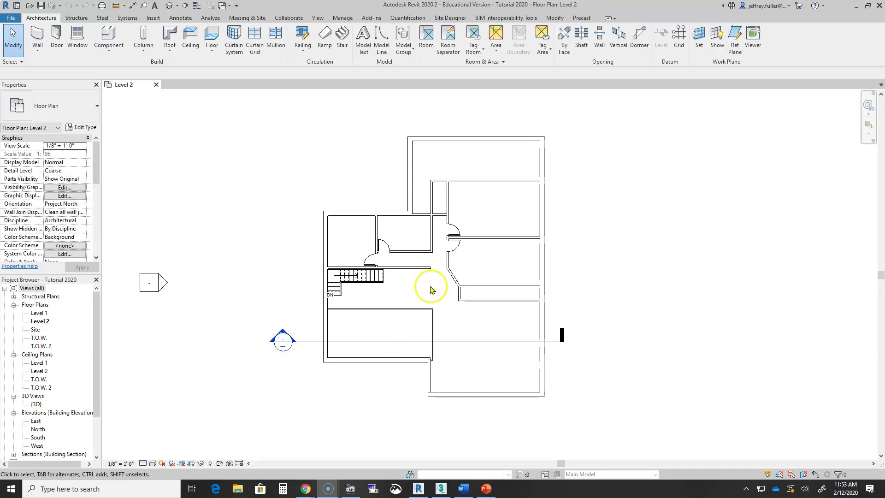
{"action": "scroll", "coordinate": [464, 255], "scroll_direction": "up", "scroll_amount": 3}
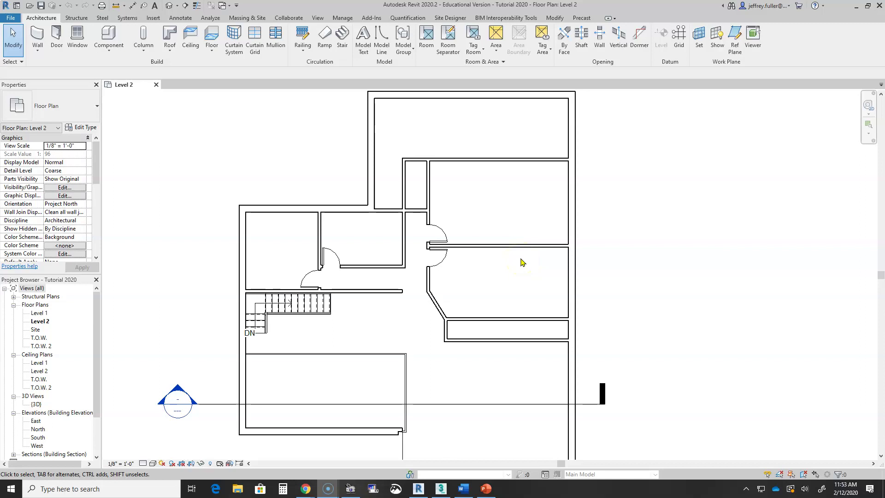
{"action": "scroll", "coordinate": [484, 226], "scroll_direction": "up", "scroll_amount": 1}
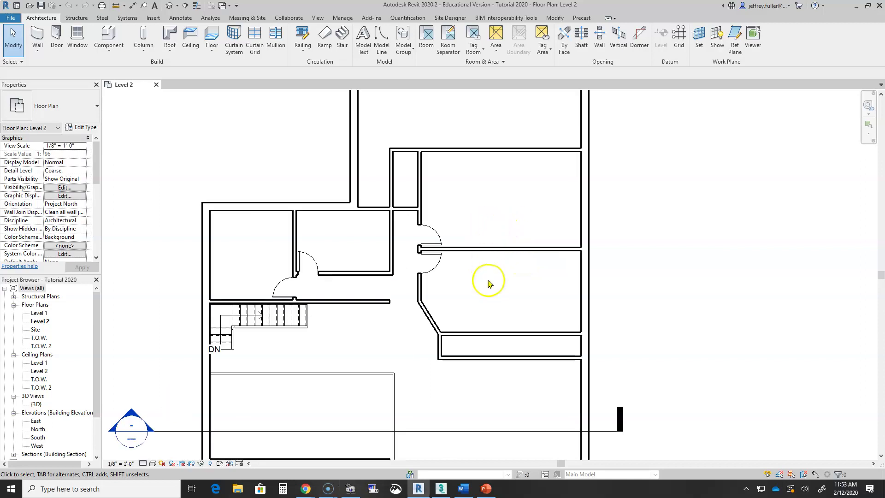
{"action": "scroll", "coordinate": [461, 230], "scroll_direction": "down", "scroll_amount": 1}
{"action": "middle_click_drag", "start_coordinate": [459, 222], "coordinate": [458, 248]}
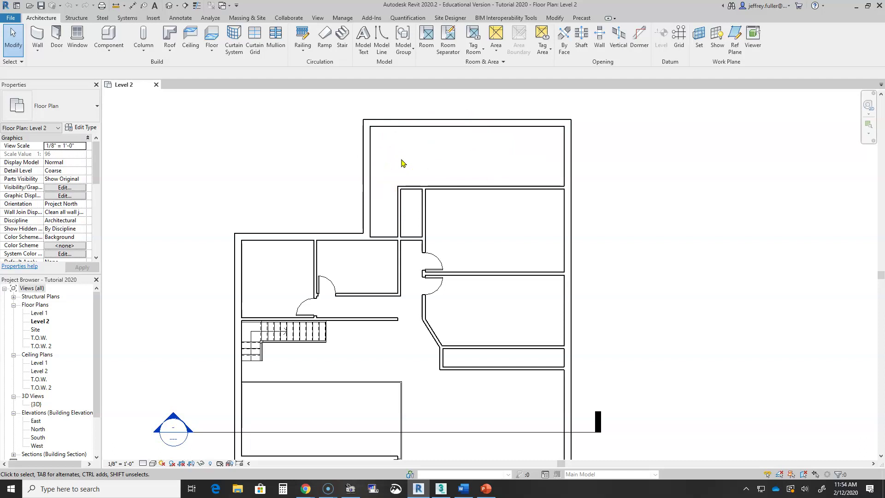
{"action": "scroll", "coordinate": [408, 170], "scroll_direction": "down", "scroll_amount": 1}
{"action": "scroll", "coordinate": [366, 241], "scroll_direction": "down", "scroll_amount": 3}
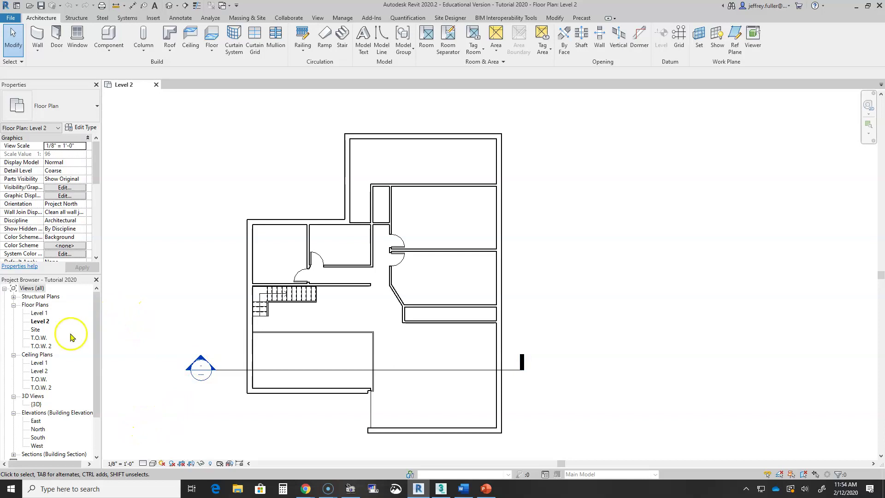
Step: Open the default 3D view and orbit it to face the back of the house
{"action": "scroll", "coordinate": [69, 334], "scroll_direction": "down", "scroll_amount": 1}
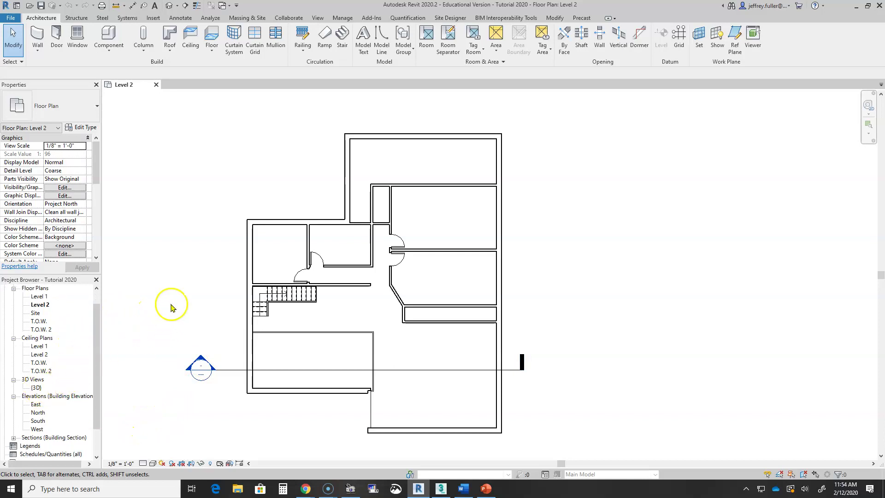
{"action": "left_click", "coordinate": [36, 388]}
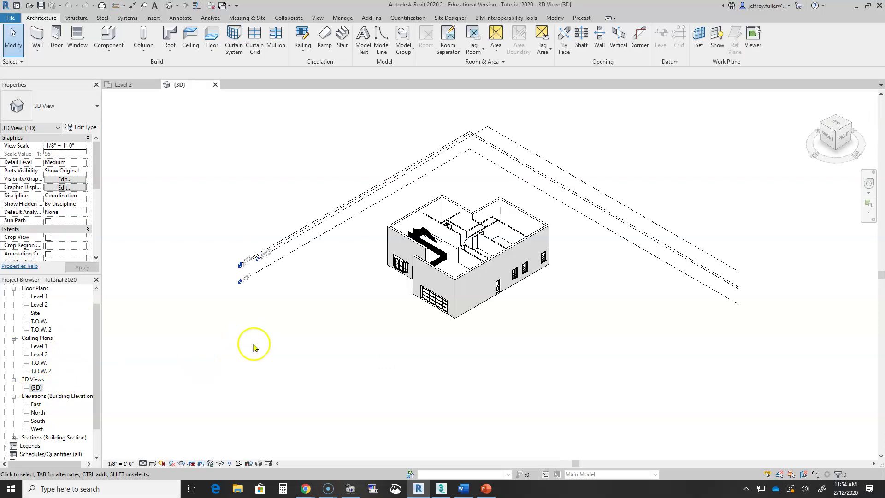
{"action": "middle_click_drag", "start_coordinate": [507, 340], "coordinate": [492, 248], "text": "shift"}
Step: Set the rear brick exterior wall's top constraint to Up to level: Level 2
{"action": "left_click", "coordinate": [553, 287]}
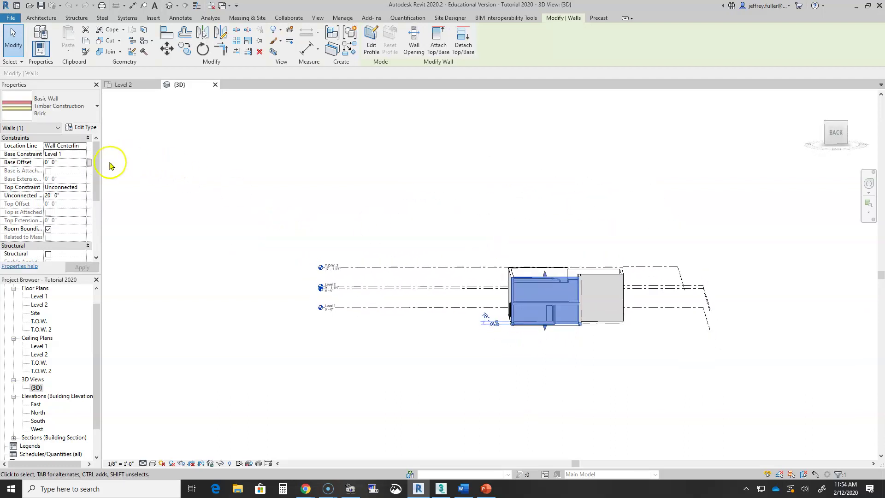
{"action": "left_click", "coordinate": [77, 188]}
{"action": "left_click", "coordinate": [83, 188]}
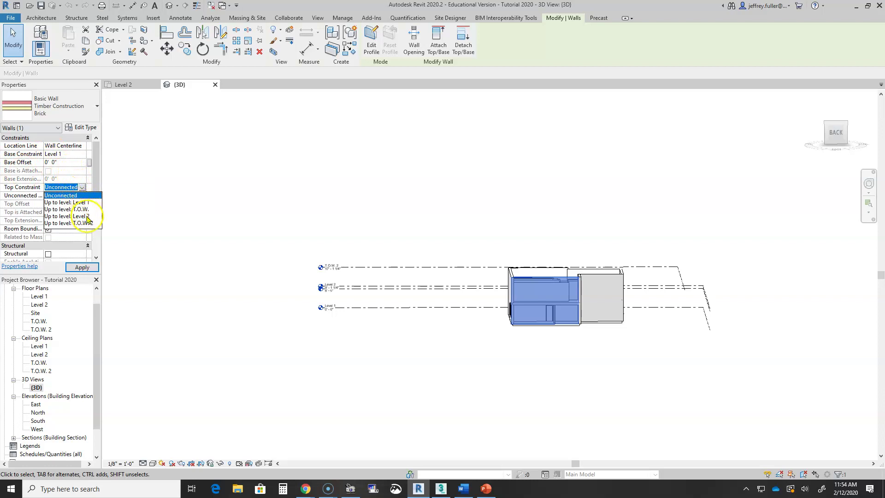
{"action": "left_click", "coordinate": [76, 216]}
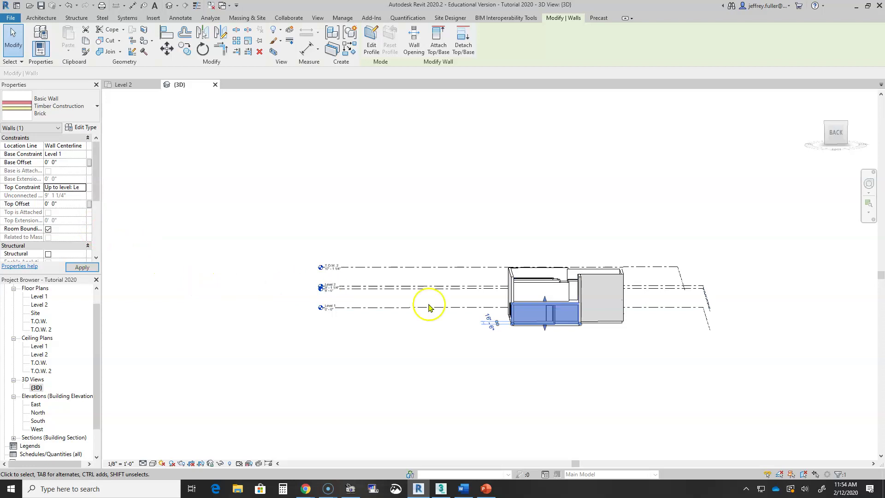
Step: Constrain the top of the exterior side wall of the rear projection, adjoining the lowered rear wall, to Up to level: Level 2
{"action": "scroll", "coordinate": [535, 306], "scroll_direction": "up", "scroll_amount": 5}
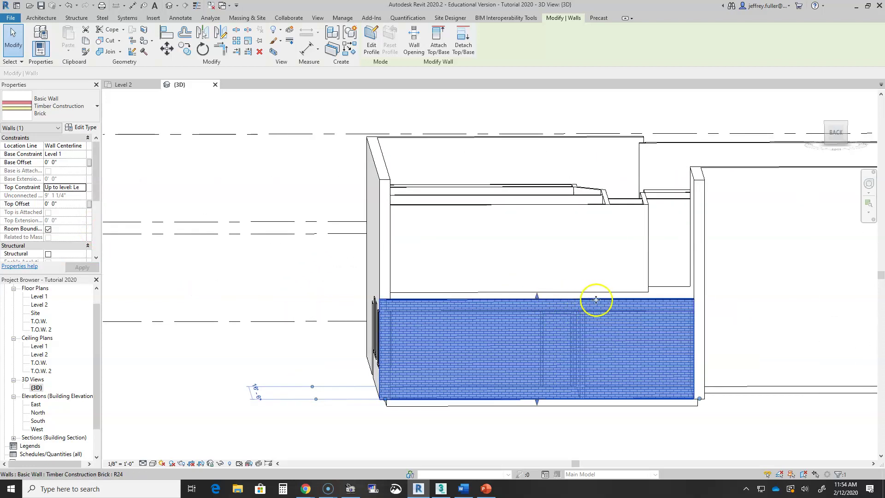
{"action": "scroll", "coordinate": [311, 365], "scroll_direction": "down", "scroll_amount": 2}
{"action": "middle_click_drag", "start_coordinate": [310, 366], "coordinate": [370, 387]}
{"action": "middle_click_drag", "start_coordinate": [695, 423], "coordinate": [747, 460], "text": "shift"}
{"action": "scroll", "coordinate": [681, 362], "scroll_direction": "up", "scroll_amount": 3}
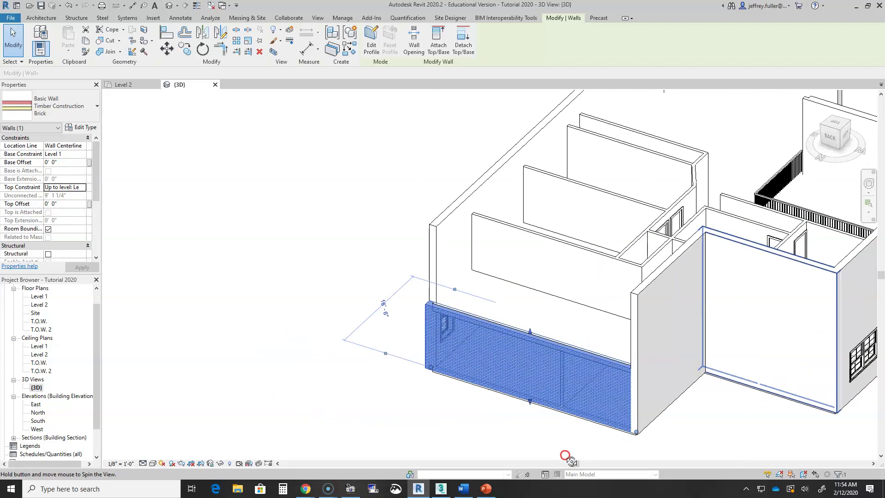
{"action": "middle_click_drag", "start_coordinate": [661, 373], "coordinate": [469, 362], "text": "shift"}
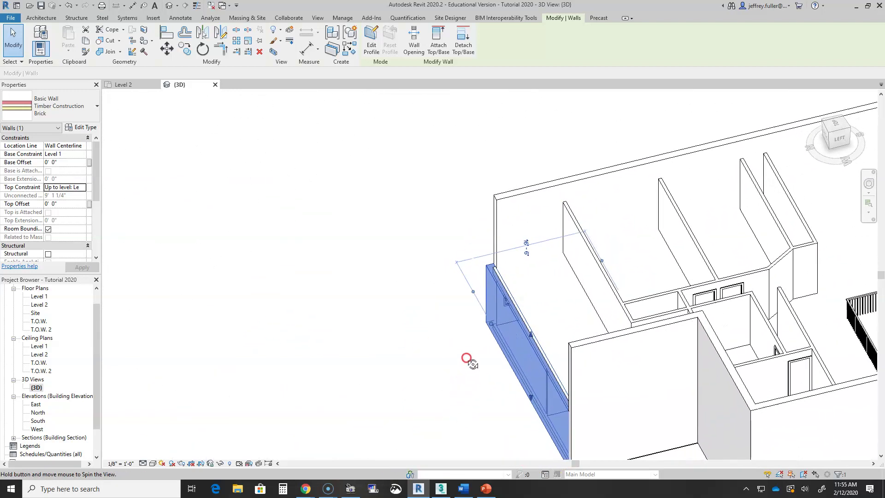
{"action": "left_click", "coordinate": [618, 355]}
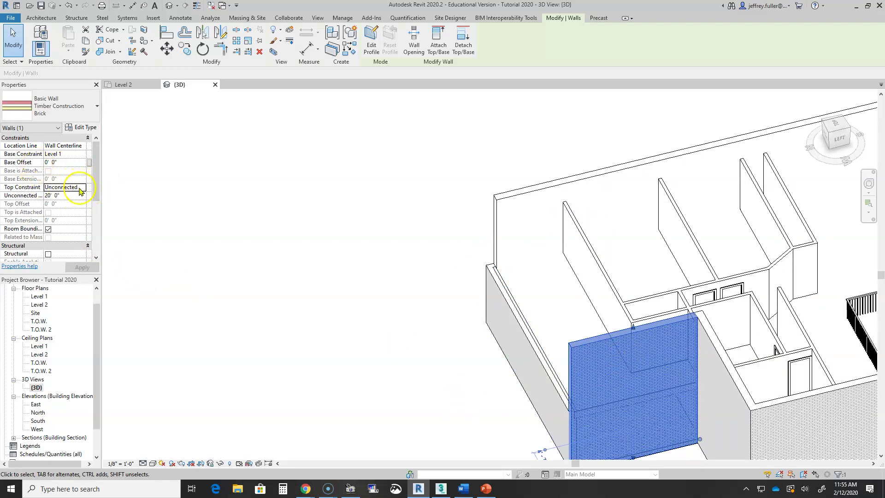
{"action": "left_click", "coordinate": [80, 191]}
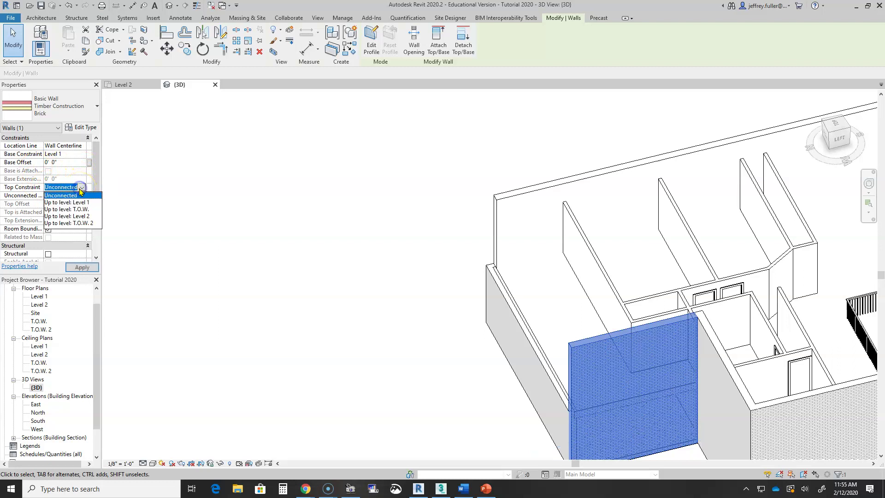
{"action": "left_click", "coordinate": [78, 217]}
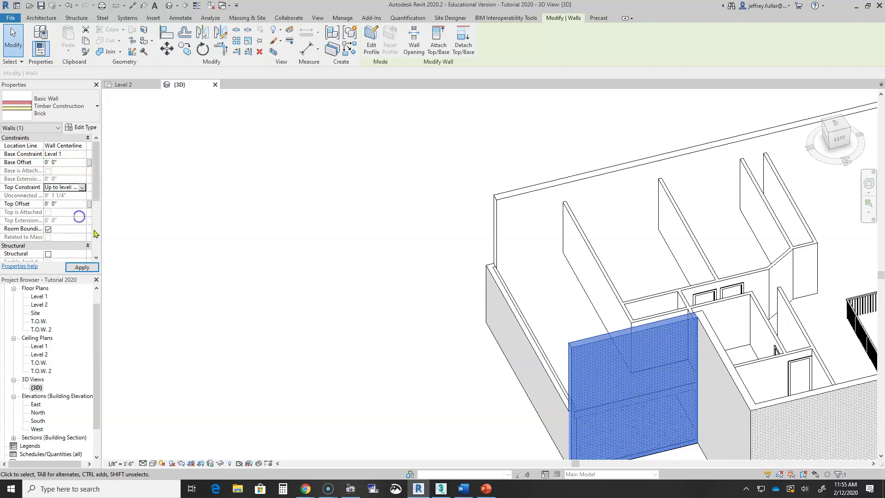
{"action": "middle_click_drag", "start_coordinate": [257, 316], "coordinate": [433, 316], "text": "shift"}
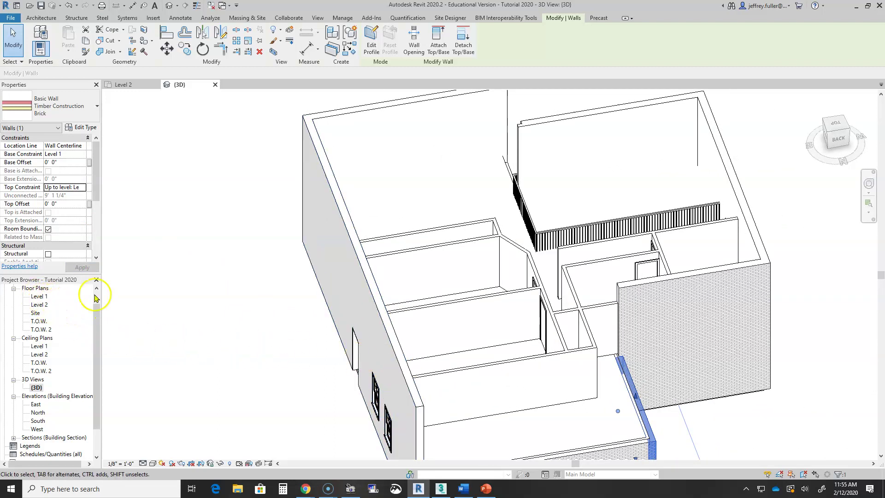
Step: Open the Level 1 floor plan and examine the rooms at the rear of the house
{"action": "double_click", "coordinate": [39, 296]}
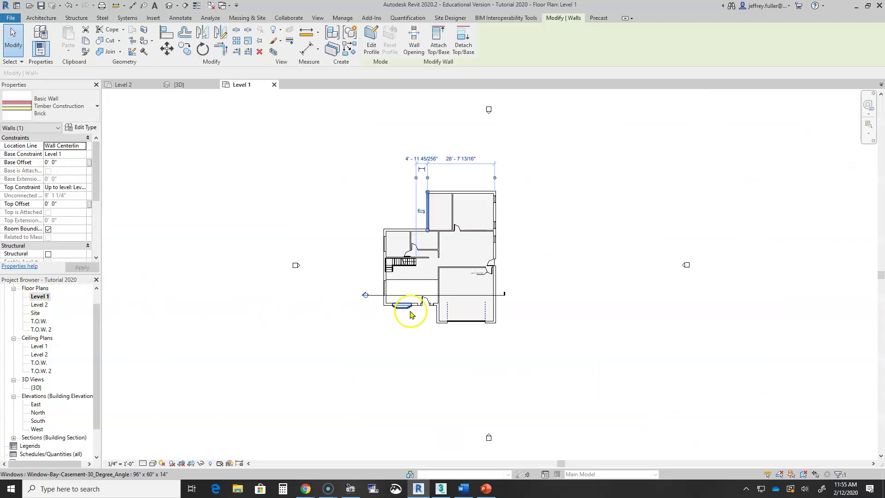
{"action": "scroll", "coordinate": [421, 209], "scroll_direction": "up", "scroll_amount": 3}
{"action": "middle_click_drag", "start_coordinate": [446, 220], "coordinate": [452, 264]}
{"action": "key", "text": "Escape"}
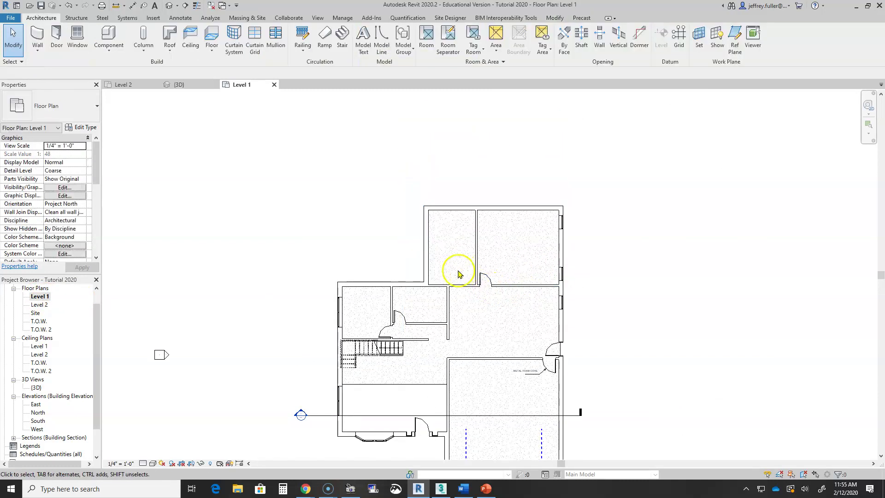
{"action": "scroll", "coordinate": [463, 274], "scroll_direction": "up", "scroll_amount": 2}
{"action": "middle_click_drag", "start_coordinate": [589, 253], "coordinate": [484, 251]}
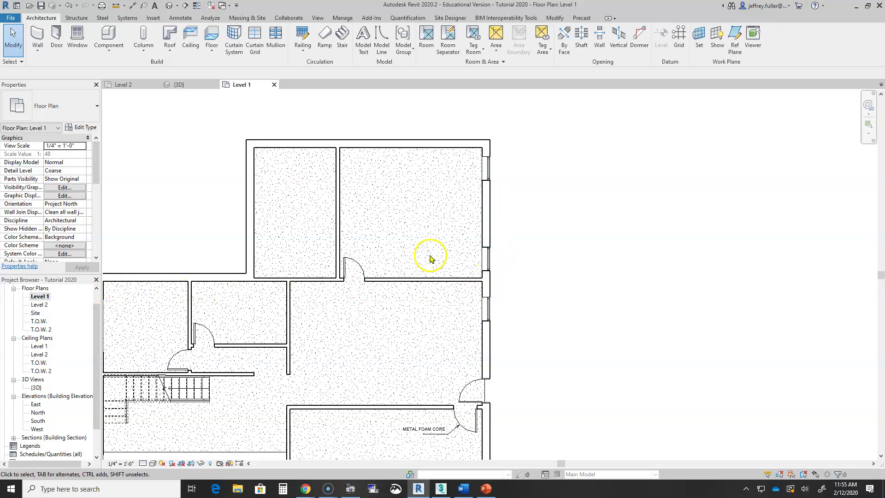
Step: Return to the Level 2 floor plan and frame the rear rooms and the lowered exterior walls
{"action": "double_click", "coordinate": [39, 305]}
{"action": "middle_click_drag", "start_coordinate": [452, 240], "coordinate": [378, 264]}
{"action": "scroll", "coordinate": [381, 256], "scroll_direction": "up", "scroll_amount": 2}
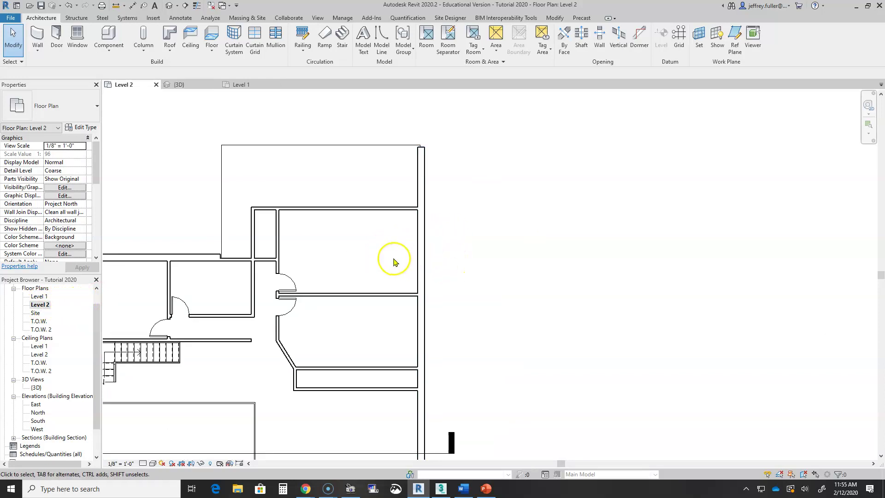
{"action": "middle_click_drag", "start_coordinate": [387, 245], "coordinate": [443, 254]}
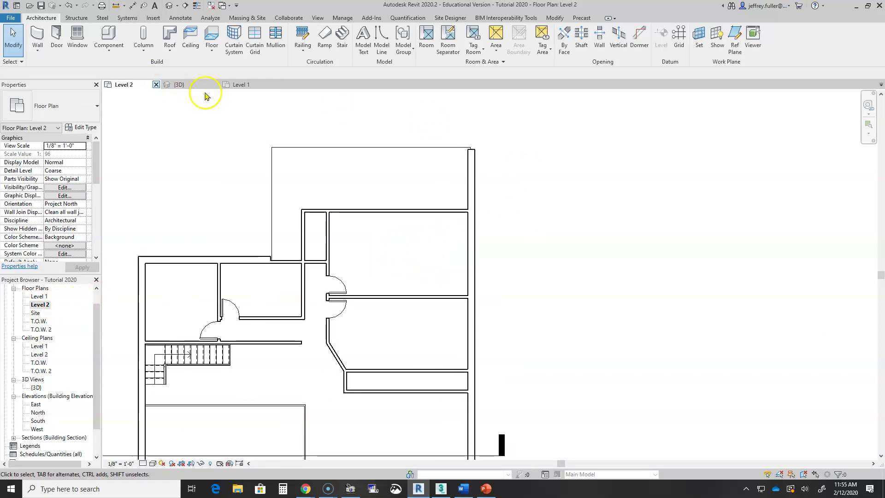
Step: Split the long east exterior wall just above where the rear bedroom's horizontal interior wall meets it
{"action": "left_click", "coordinate": [553, 20]}
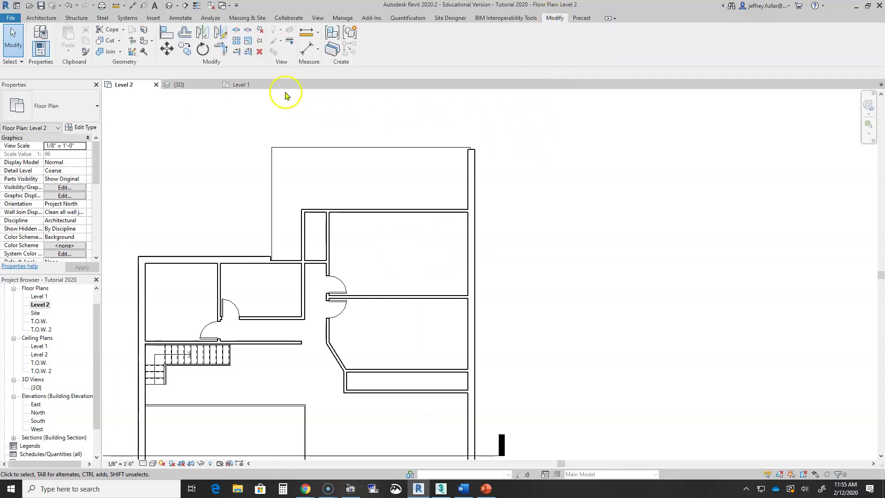
{"action": "left_click", "coordinate": [236, 30]}
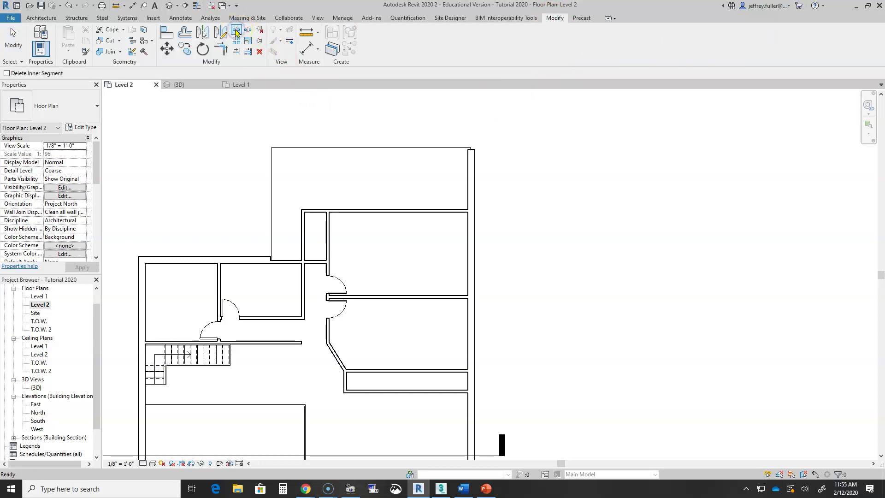
{"action": "scroll", "coordinate": [469, 203], "scroll_direction": "up", "scroll_amount": 5}
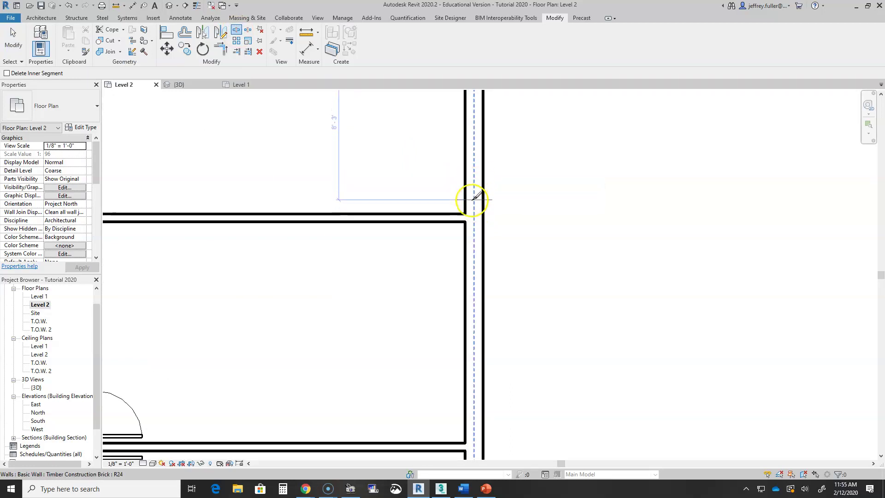
{"action": "scroll", "coordinate": [477, 198], "scroll_direction": "up", "scroll_amount": 3}
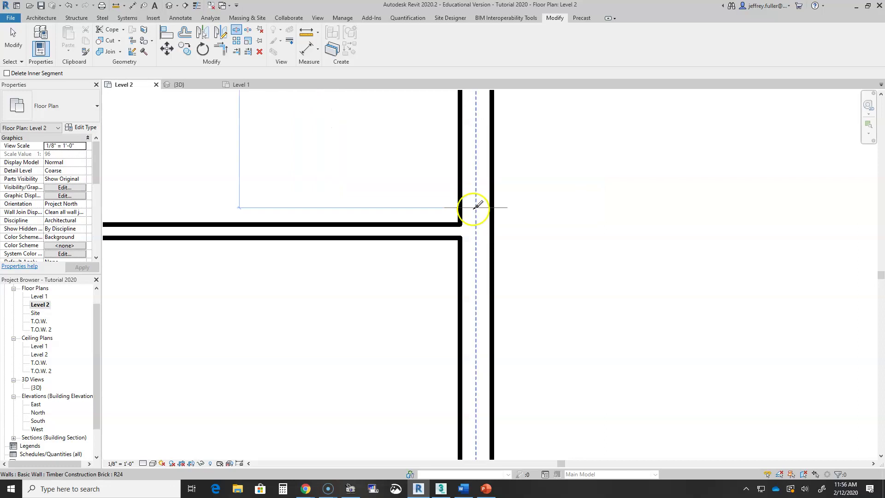
{"action": "left_click", "coordinate": [477, 206]}
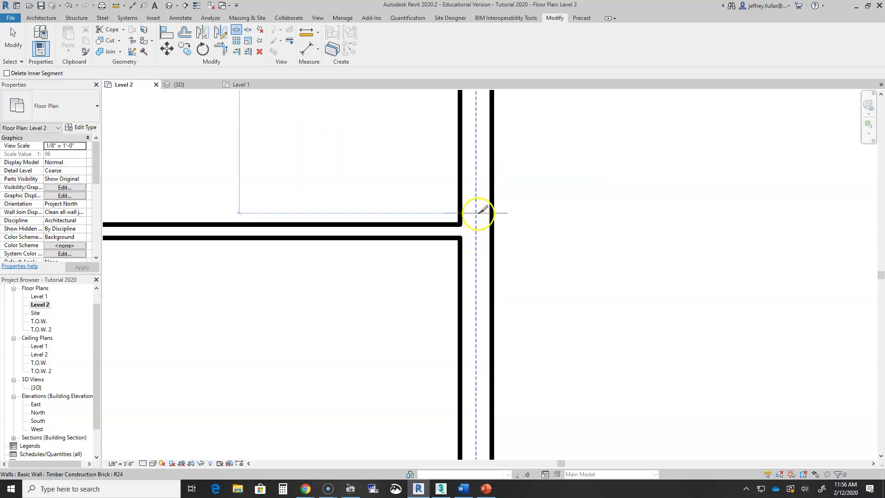
{"action": "left_click", "coordinate": [478, 214]}
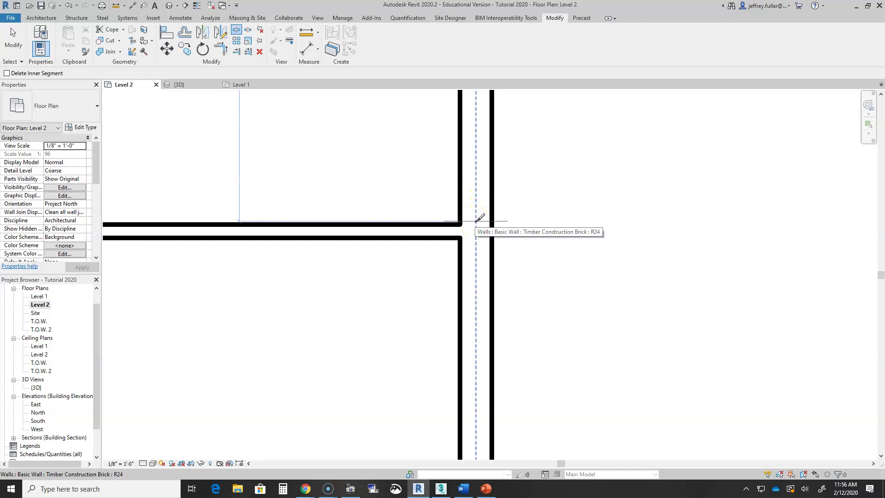
{"action": "left_click", "coordinate": [478, 217]}
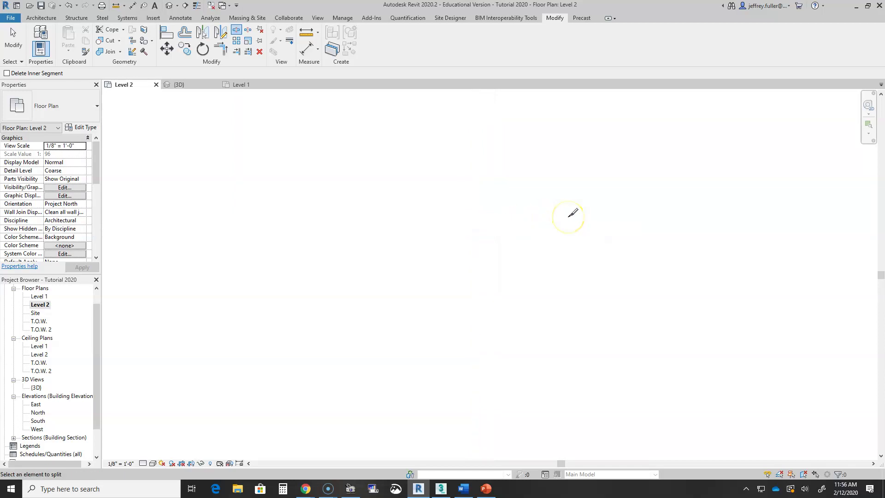
{"action": "key", "text": "Escape"}
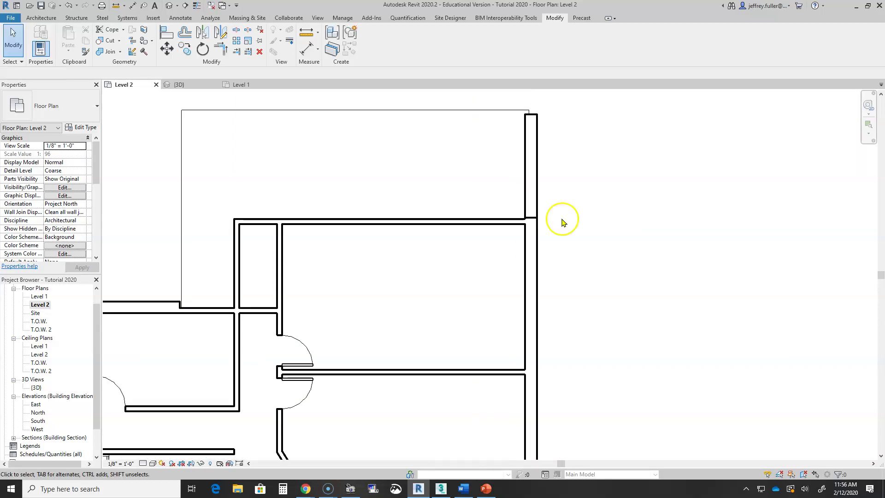
Step: Turn on Thin Lines and inspect the split in the east exterior wall at the interior wall junction
{"action": "scroll", "coordinate": [570, 226], "scroll_direction": "up", "scroll_amount": 2}
{"action": "scroll", "coordinate": [519, 233], "scroll_direction": "up", "scroll_amount": 2}
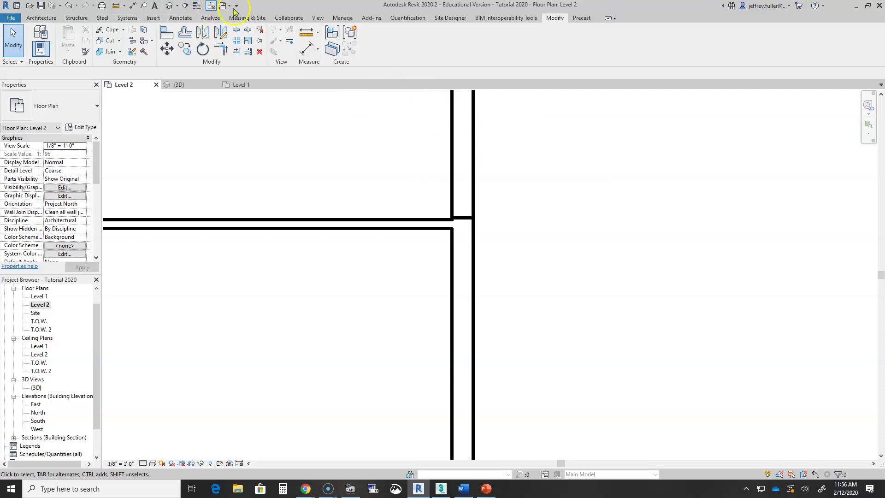
{"action": "left_click", "coordinate": [197, 5]}
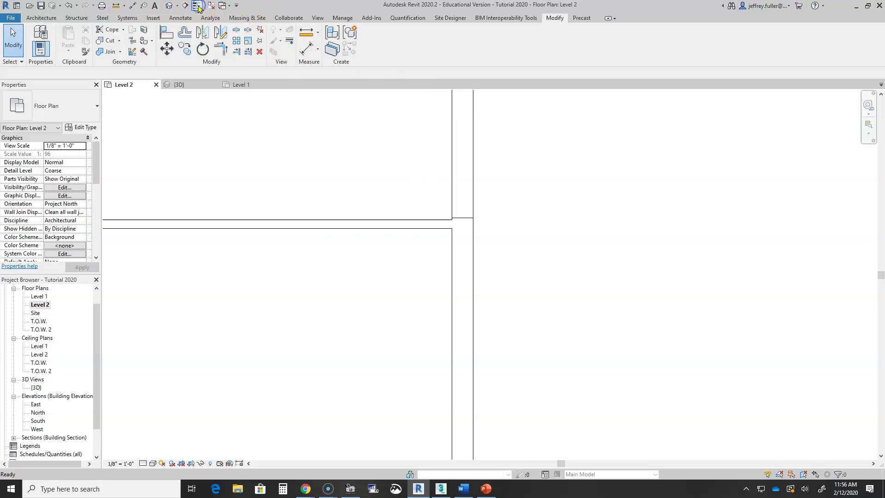
{"action": "scroll", "coordinate": [453, 265], "scroll_direction": "up", "scroll_amount": 2}
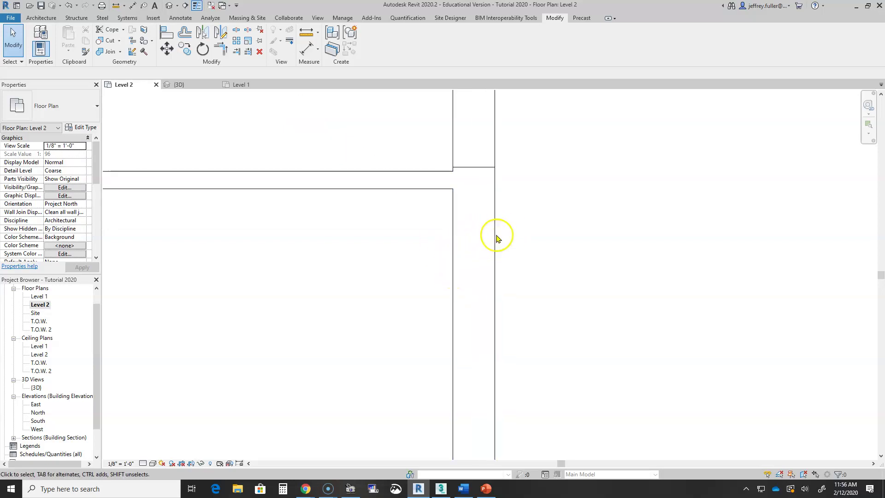
{"action": "scroll", "coordinate": [512, 240], "scroll_direction": "down", "scroll_amount": 1}
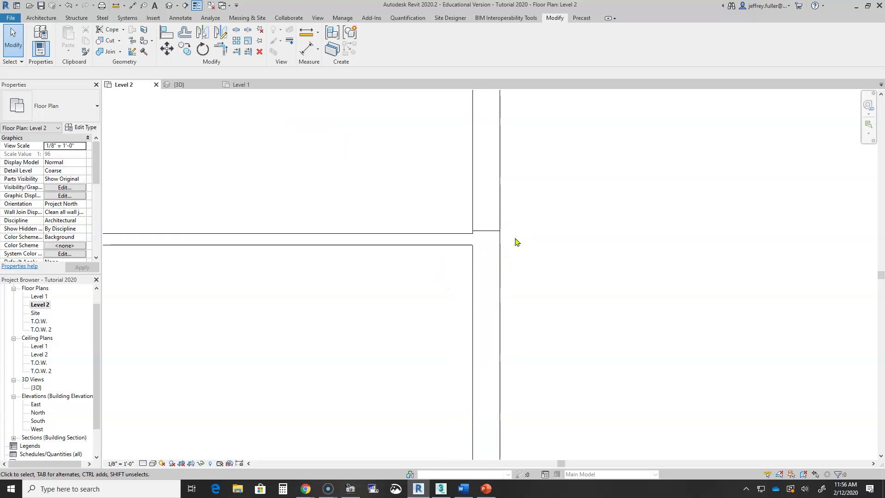
Step: Set the top constraint of the east exterior wall's rear segment to Up to level: Level 2 and apply it
{"action": "left_click", "coordinate": [493, 184]}
{"action": "left_click", "coordinate": [71, 189]}
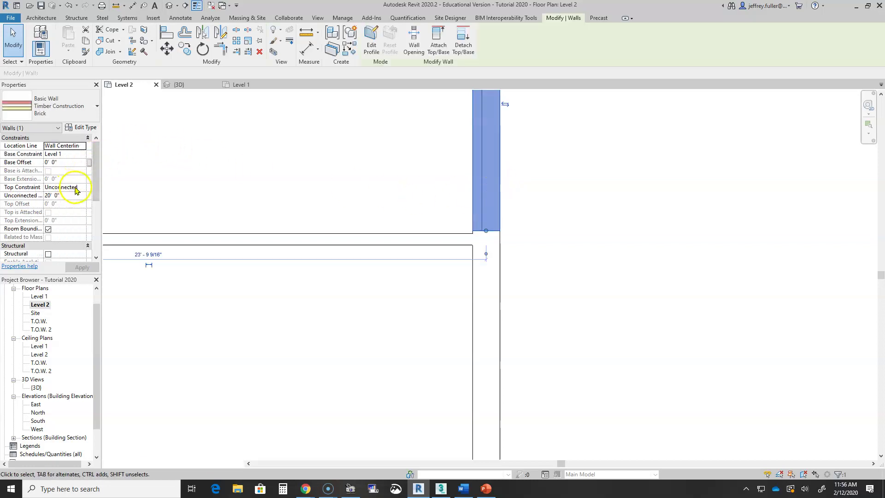
{"action": "left_click", "coordinate": [81, 188]}
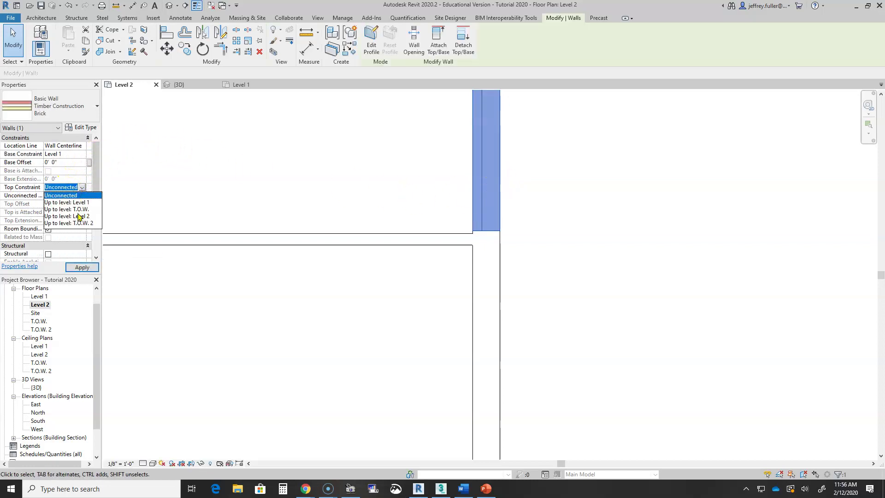
{"action": "left_click", "coordinate": [79, 216]}
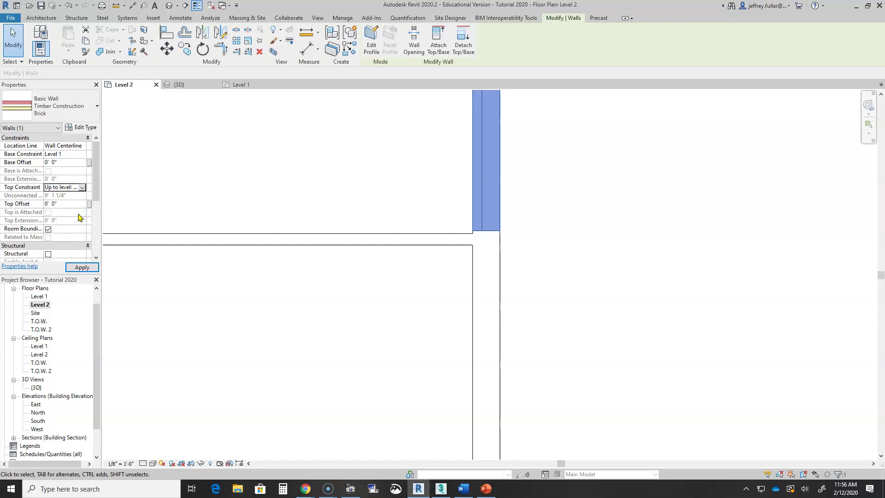
{"action": "left_click", "coordinate": [83, 268]}
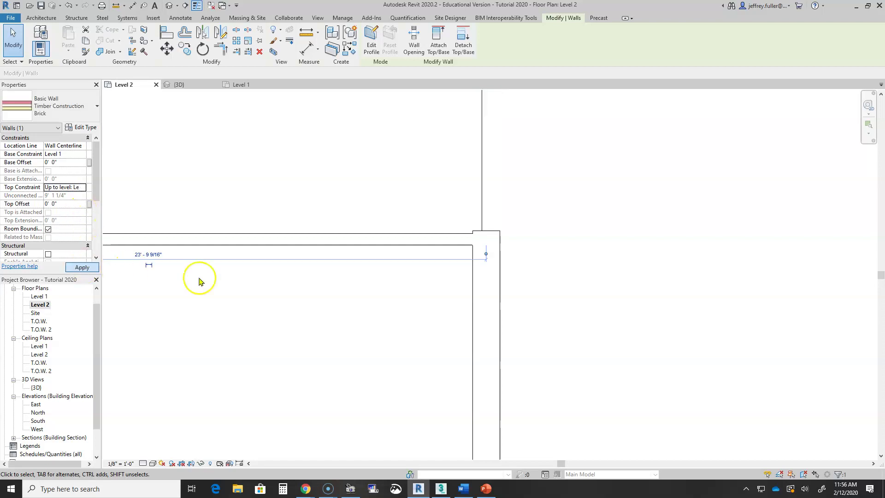
Step: Pull the upper end of the remaining full-height east wall down to line up with the face of the rear bedroom's horizontal wall
{"action": "left_click", "coordinate": [498, 273]}
{"action": "left_click_drag", "start_coordinate": [488, 234], "coordinate": [486, 239]}
{"action": "left_click", "coordinate": [555, 279]}
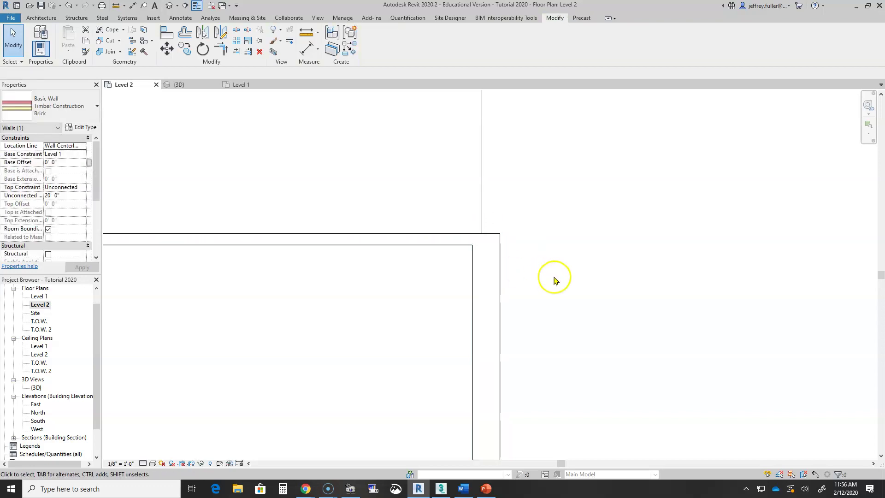
Step: In the 3D view, change the rear bedroom's outer partition above the single-storey part to the Timber Construction Brick wall type
{"action": "scroll", "coordinate": [405, 319], "scroll_direction": "down", "scroll_amount": 1}
{"action": "scroll", "coordinate": [401, 328], "scroll_direction": "down", "scroll_amount": 2}
{"action": "middle_click_drag", "start_coordinate": [390, 336], "coordinate": [549, 330]}
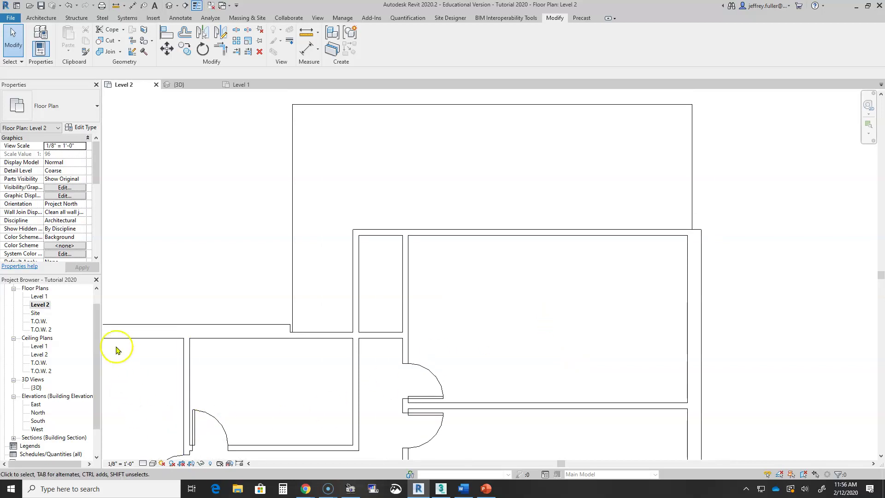
{"action": "double_click", "coordinate": [36, 388]}
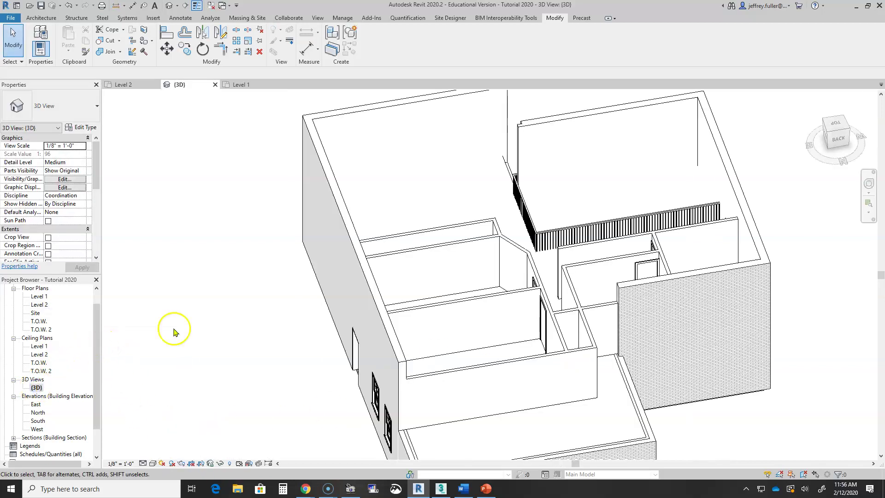
{"action": "middle_click_drag", "start_coordinate": [208, 325], "coordinate": [213, 203]}
{"action": "mouse_move", "coordinate": [243, 292]}
{"action": "middle_mouse_down", "text": "shift"}
{"action": "mouse_move", "coordinate": [254, 306]}
{"action": "mouse_move", "coordinate": [302, 292]}
{"action": "mouse_move", "coordinate": [332, 251]}
{"action": "mouse_move", "coordinate": [171, 264]}
{"action": "mouse_move", "coordinate": [221, 296]}
{"action": "mouse_move", "coordinate": [526, 340]}
{"action": "mouse_move", "coordinate": [567, 397]}
{"action": "mouse_move", "coordinate": [347, 397]}
{"action": "mouse_move", "coordinate": [233, 372]}
{"action": "middle_mouse_up", "text": "shift"}
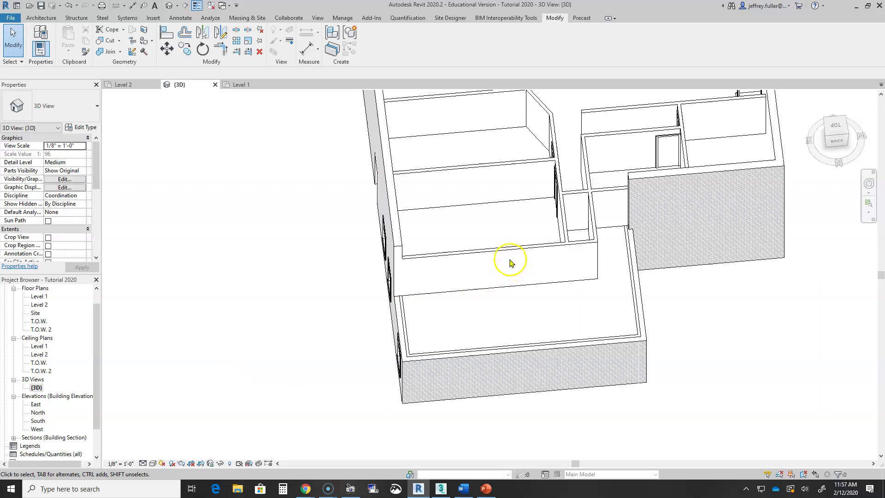
{"action": "left_click", "coordinate": [484, 253]}
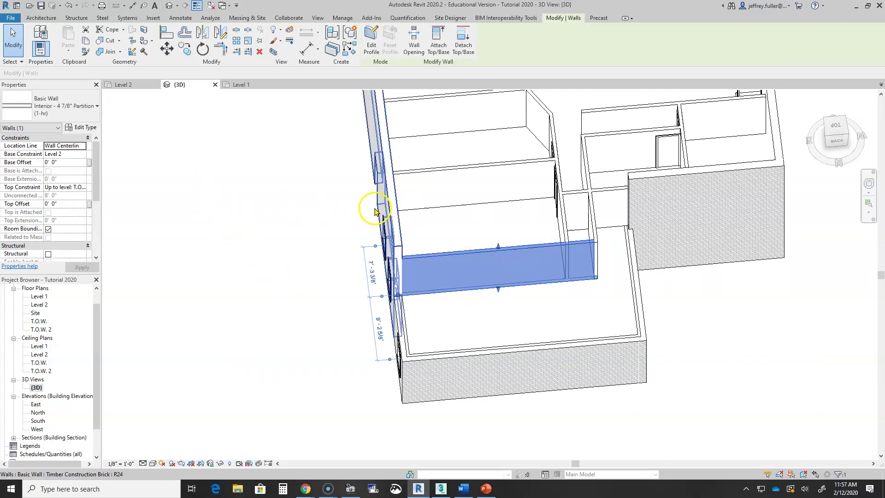
{"action": "left_click", "coordinate": [98, 105]}
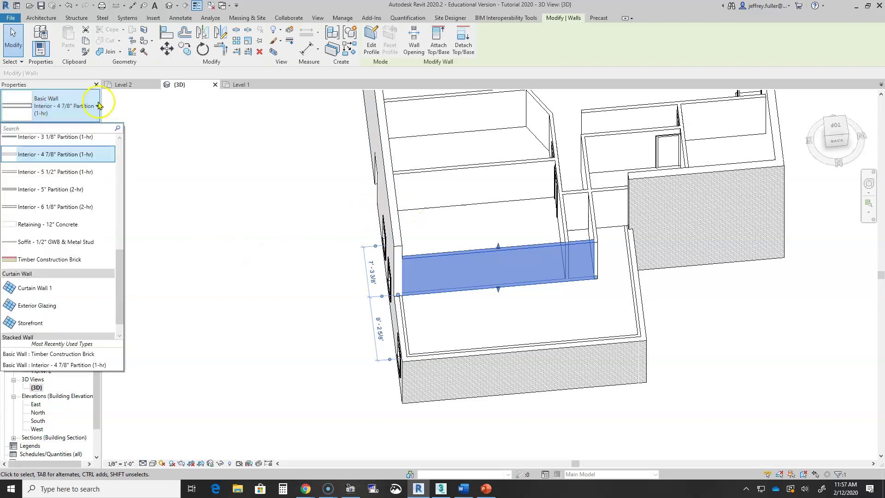
{"action": "left_click", "coordinate": [56, 261]}
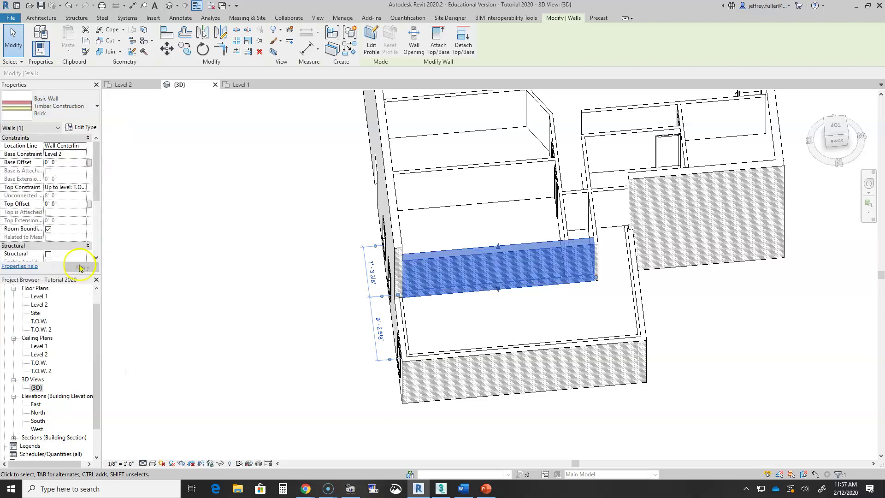
Step: Examine the two crossing partitions beside the single-storey part in the 3D view and in the Level 2 floor plan
{"action": "left_click", "coordinate": [598, 231]}
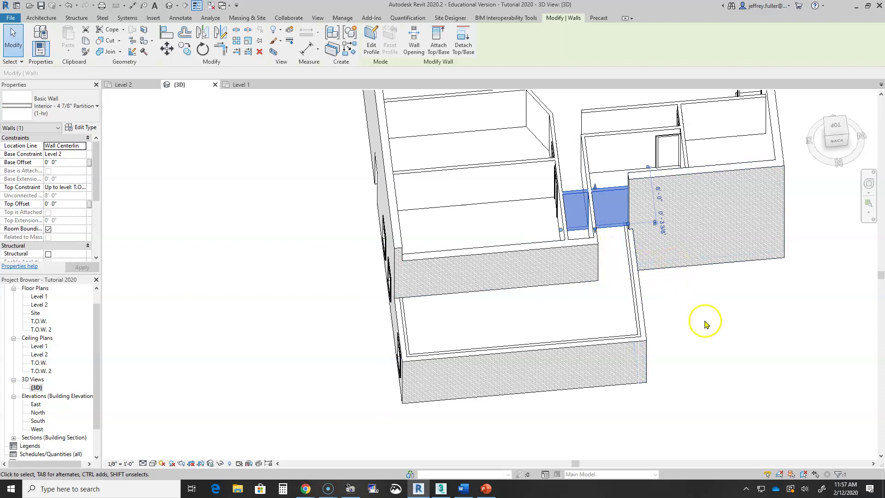
{"action": "middle_click_drag", "start_coordinate": [567, 357], "coordinate": [622, 247], "text": "shift"}
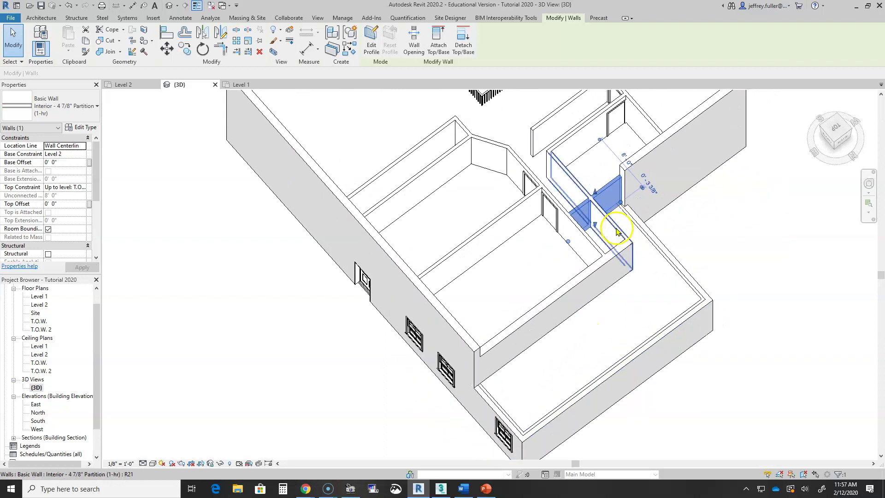
{"action": "left_click", "coordinate": [617, 232]}
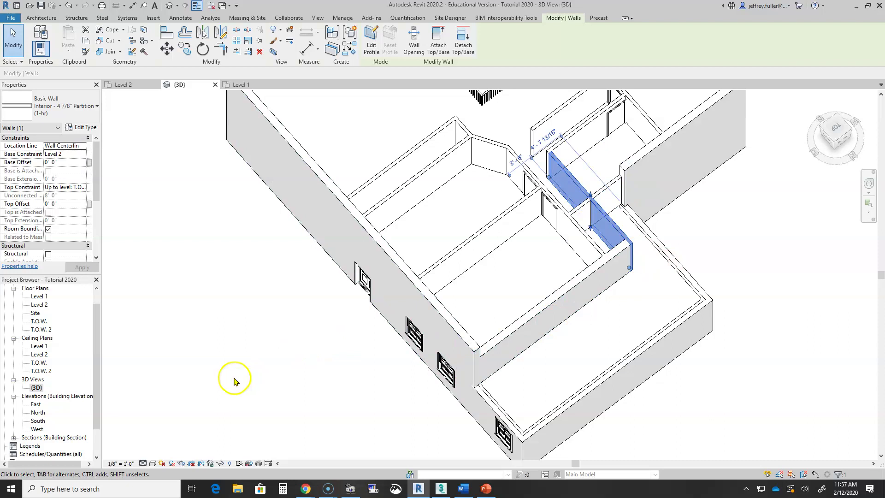
{"action": "double_click", "coordinate": [40, 305]}
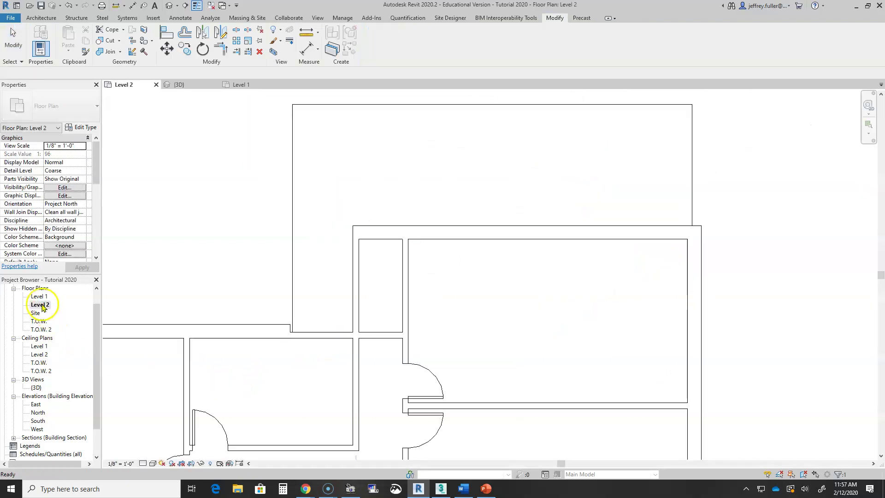
{"action": "middle_click_drag", "start_coordinate": [365, 336], "coordinate": [388, 270]}
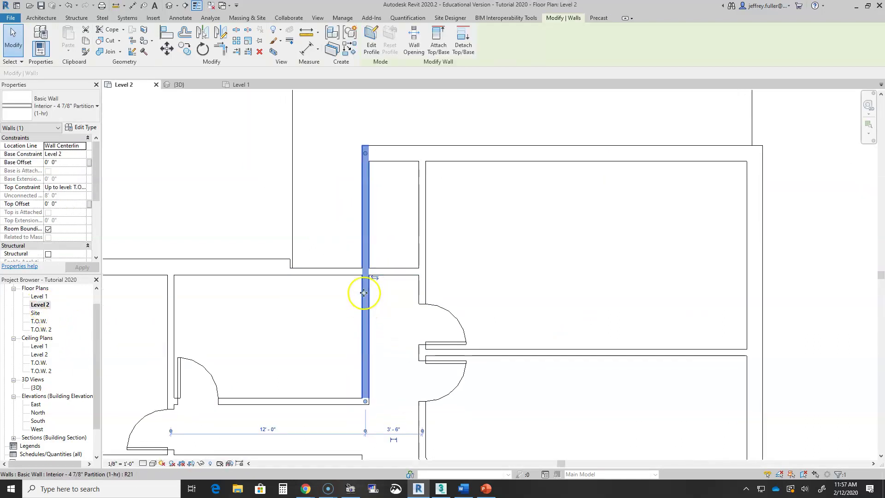
{"action": "left_click", "coordinate": [341, 271]}
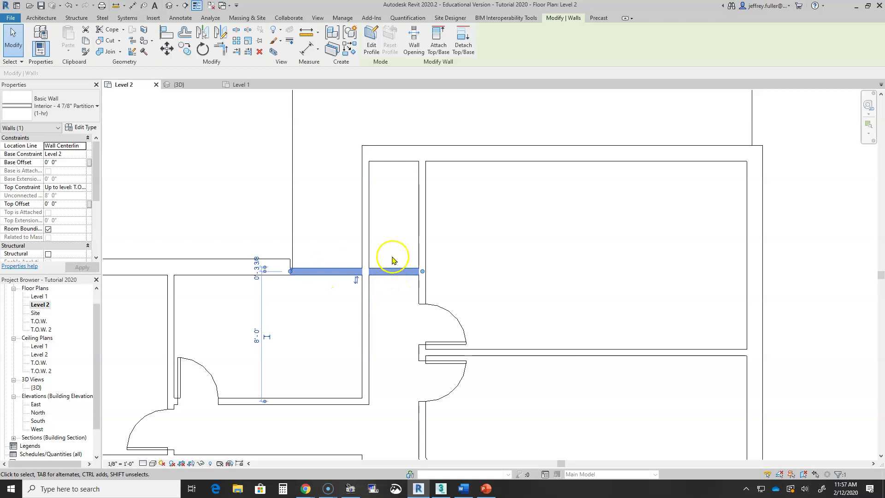
{"action": "scroll", "coordinate": [394, 261], "scroll_direction": "down", "scroll_amount": 2}
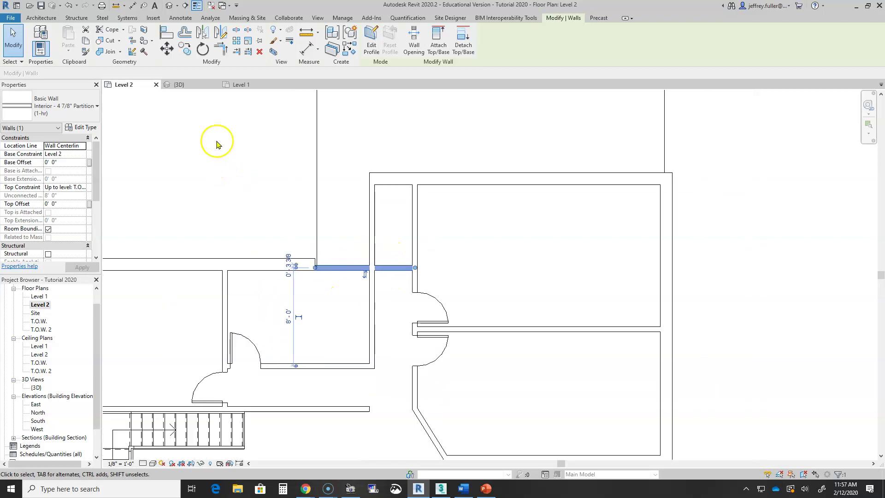
Step: Split the two crossing partitions at their intersection beside the narrow space next to the rear bedroom
{"action": "left_click", "coordinate": [238, 33]}
{"action": "scroll", "coordinate": [341, 276], "scroll_direction": "up", "scroll_amount": 3}
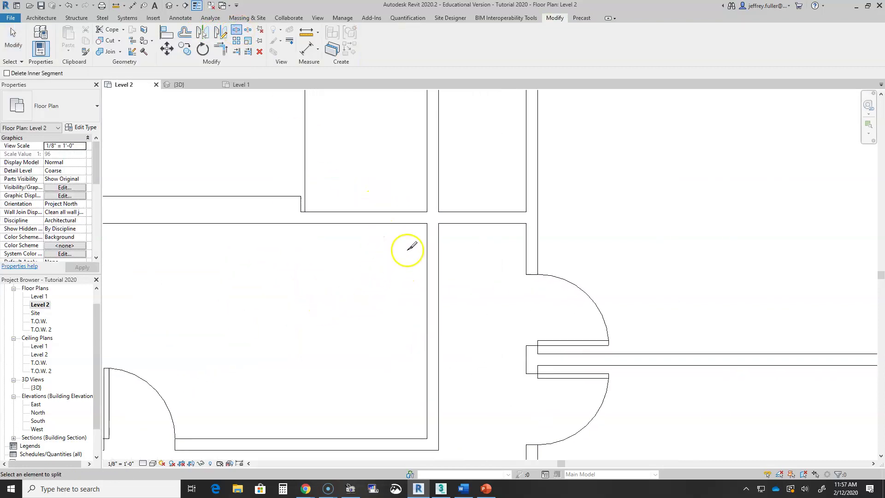
{"action": "left_click", "coordinate": [429, 215]}
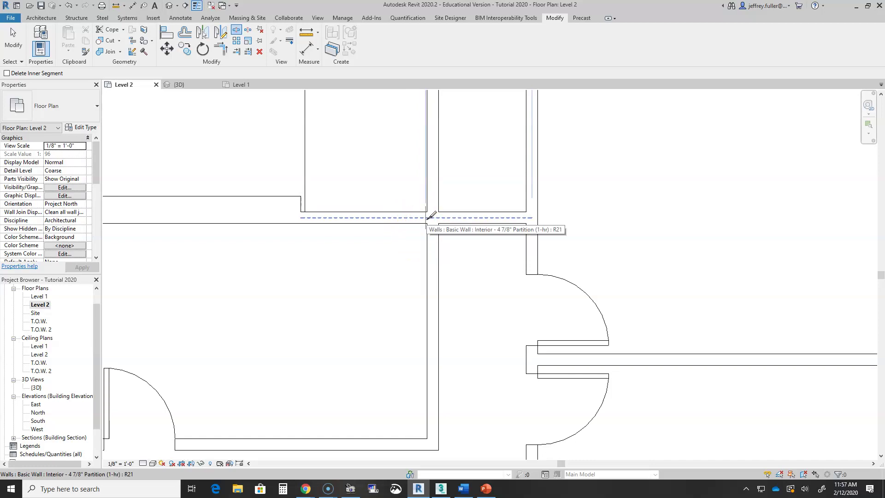
{"action": "left_click", "coordinate": [429, 239]}
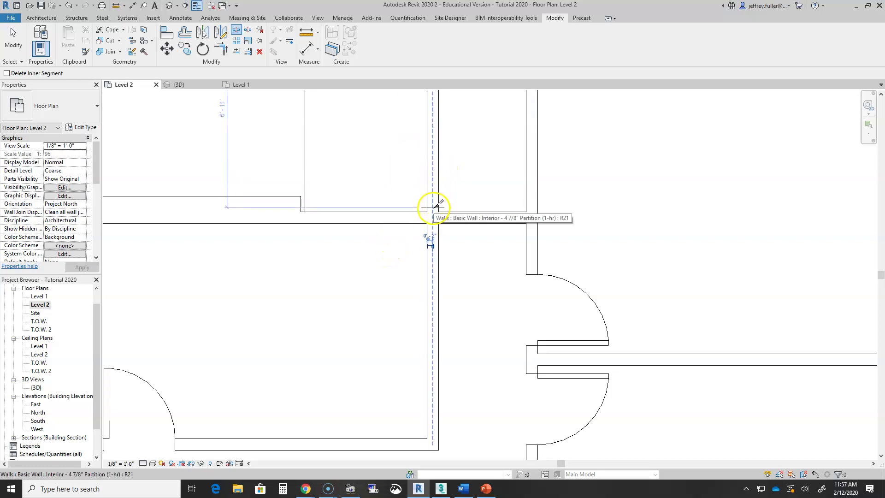
{"action": "left_click", "coordinate": [454, 213]}
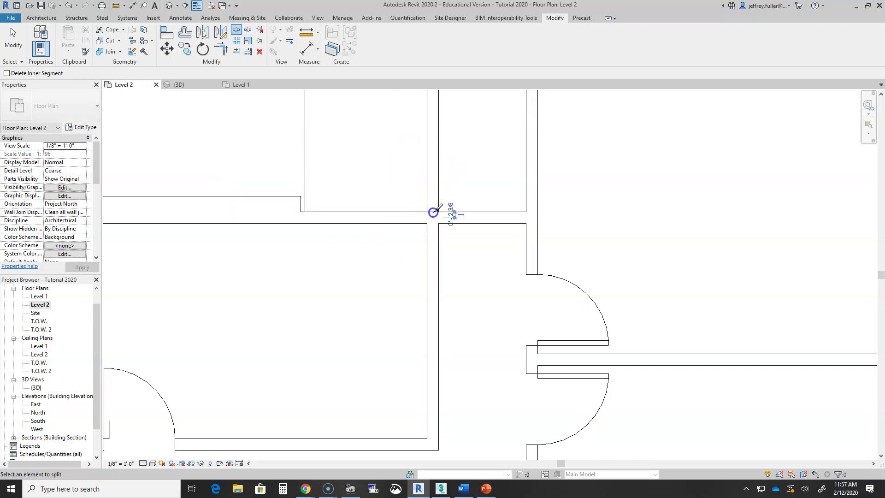
{"action": "scroll", "coordinate": [617, 226], "scroll_direction": "down", "scroll_amount": 2}
{"action": "key", "text": "Escape"}
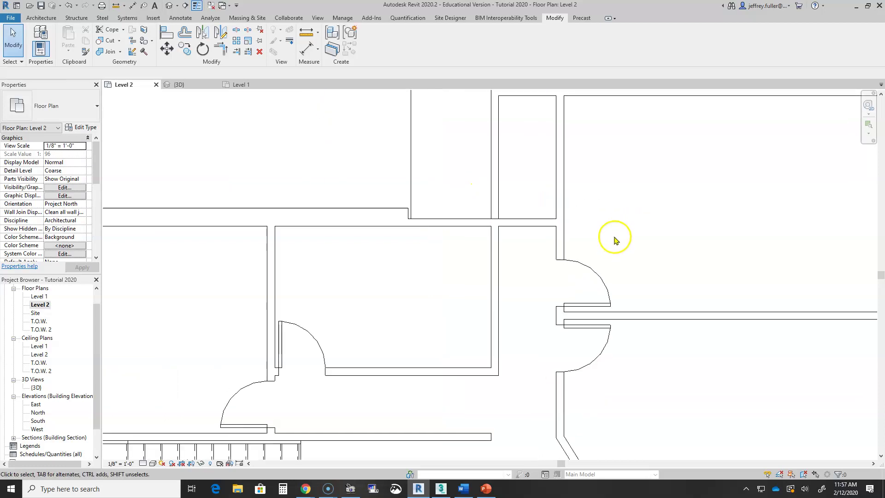
Step: Change the two outer partition segments forming the corner beside the single-storey part to Timber Construction Brick
{"action": "middle_click_drag", "start_coordinate": [618, 237], "coordinate": [572, 271]}
{"action": "left_click", "coordinate": [448, 200]}
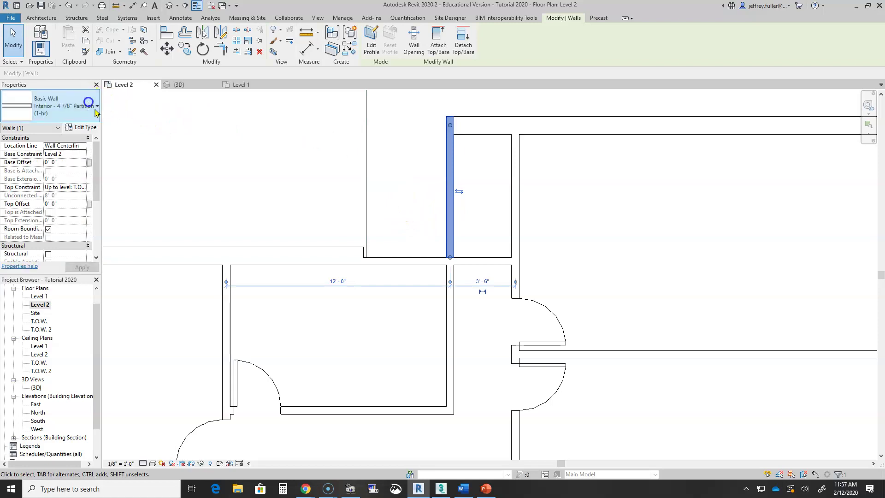
{"action": "left_click", "coordinate": [96, 111]}
{"action": "left_click", "coordinate": [65, 257]}
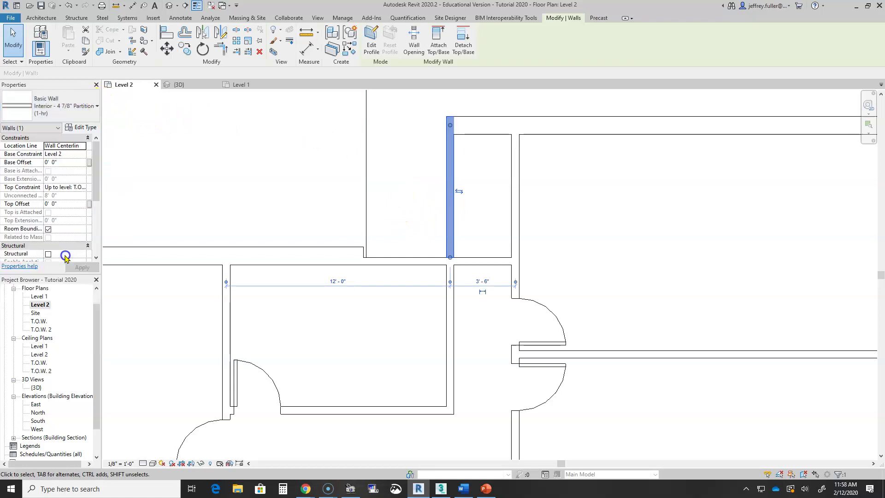
{"action": "left_click", "coordinate": [406, 261]}
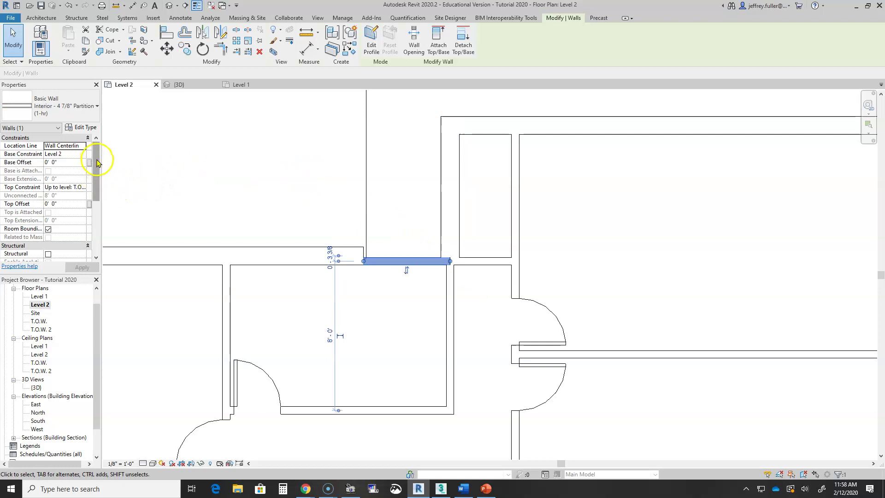
{"action": "left_click", "coordinate": [76, 109]}
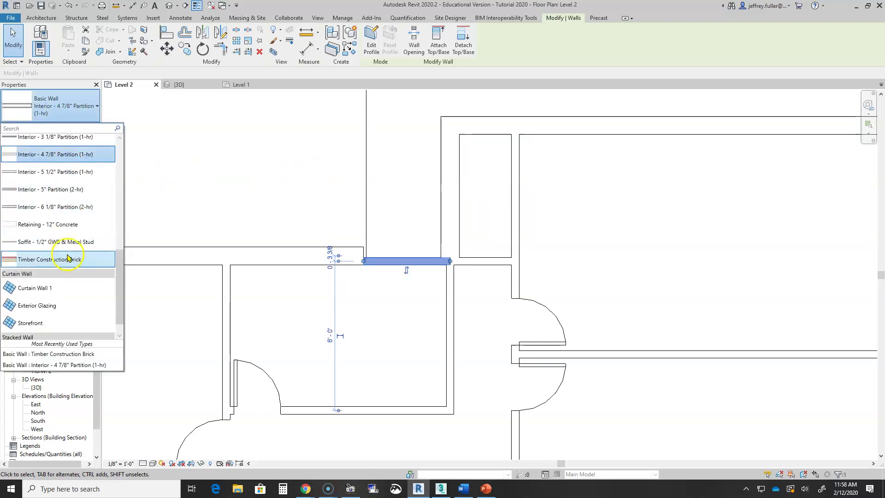
{"action": "left_click", "coordinate": [68, 258]}
{"action": "left_click", "coordinate": [241, 161]}
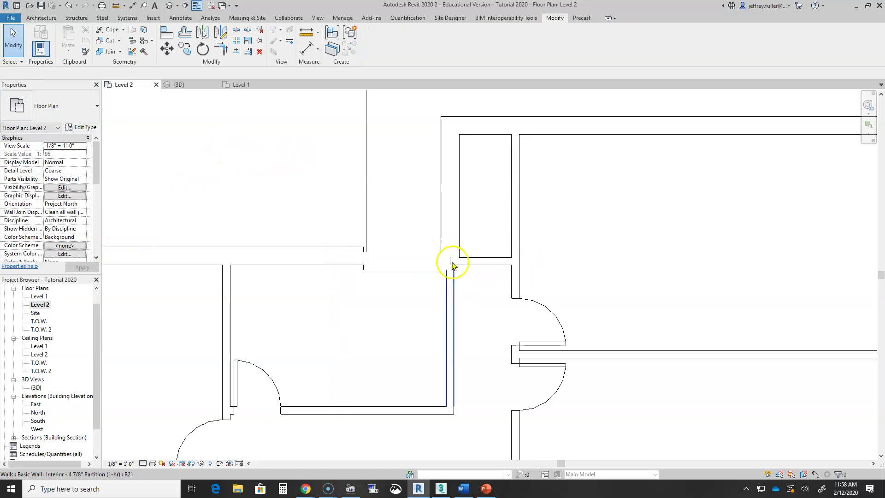
Step: Shorten the leftover partition across the narrow passage to a stub about 1'-3" long at the bedroom wall
{"action": "left_click", "coordinate": [472, 267]}
{"action": "left_click_drag", "start_coordinate": [450, 263], "coordinate": [493, 261]}
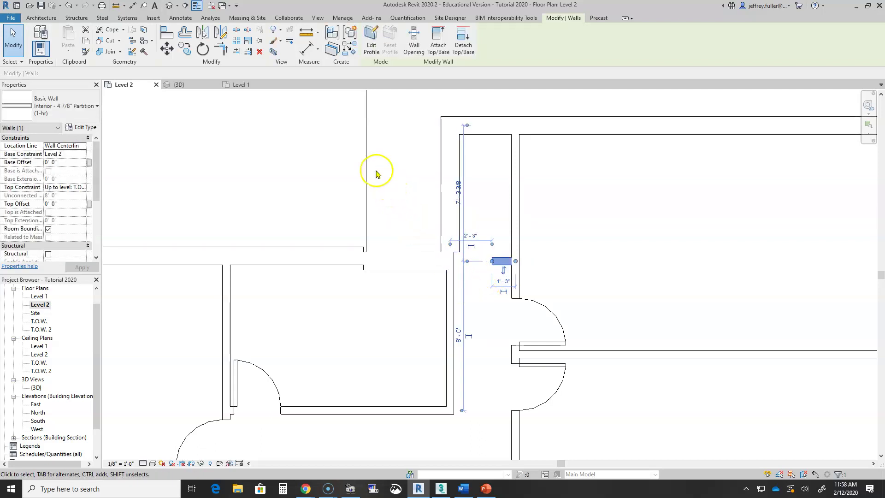
{"action": "middle_click_drag", "start_coordinate": [245, 167], "coordinate": [243, 165]}
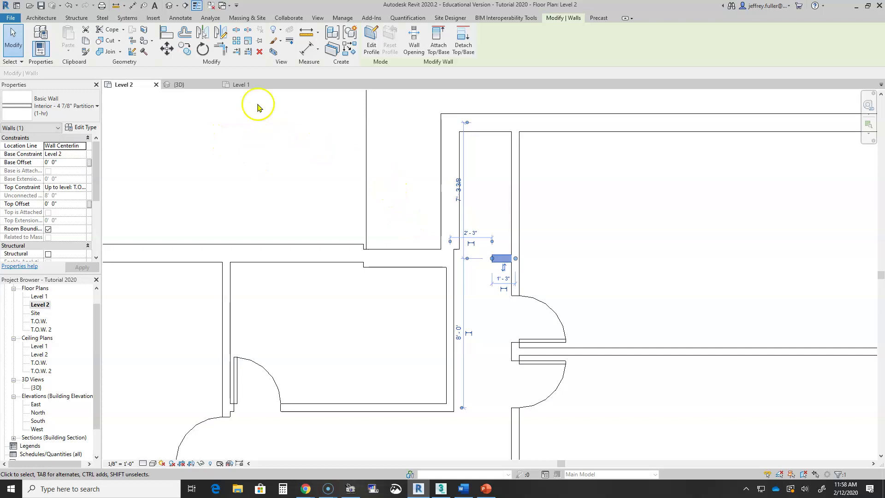
Step: Align the outer face of the short horizontal brick wall with the outer face of the adjoining rear exterior wall
{"action": "left_click", "coordinate": [167, 34]}
{"action": "scroll", "coordinate": [308, 341], "scroll_direction": "up", "scroll_amount": 2}
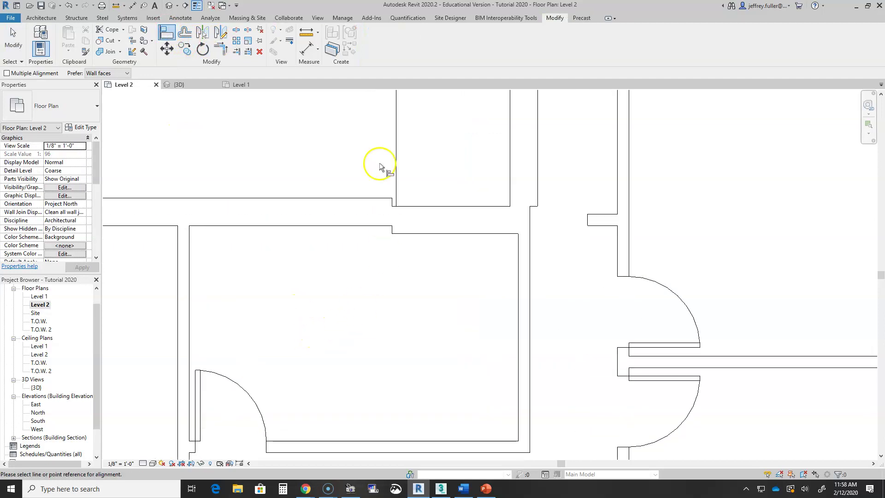
{"action": "left_click", "coordinate": [322, 198]}
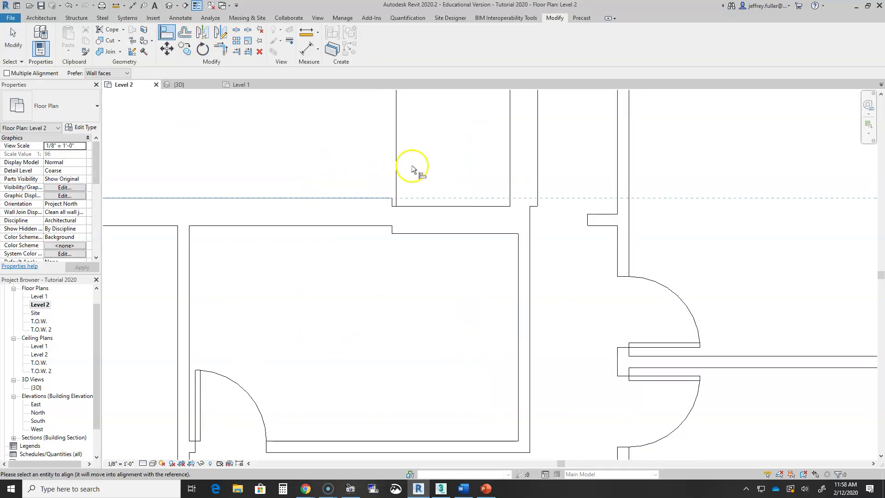
{"action": "left_click", "coordinate": [447, 212]}
Step: Align the inner face of the vertical brick wall with the passage-side face of the partition below it
{"action": "middle_click_drag", "start_coordinate": [442, 277], "coordinate": [371, 317]}
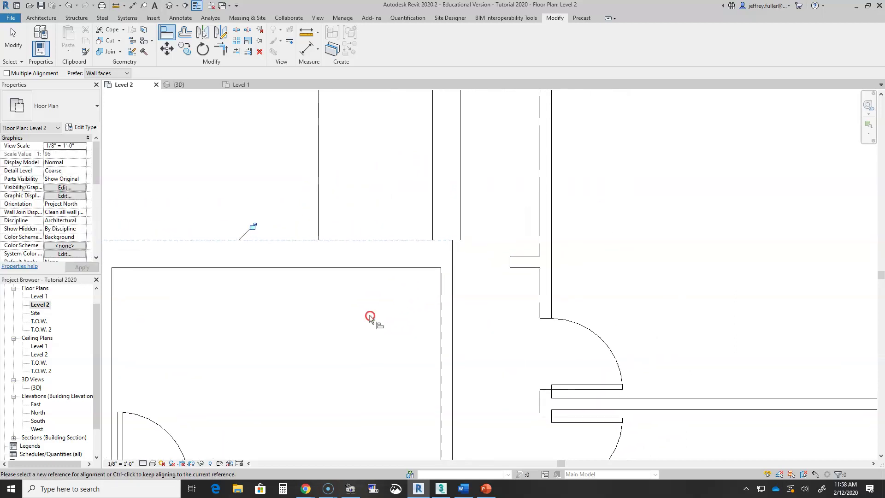
{"action": "left_click", "coordinate": [454, 298]}
{"action": "left_click", "coordinate": [463, 196]}
{"action": "scroll", "coordinate": [616, 292], "scroll_direction": "down", "scroll_amount": 4}
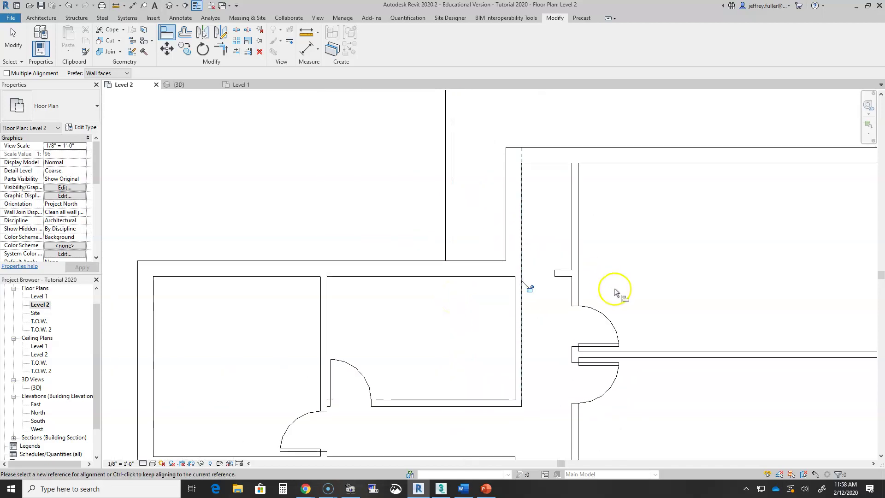
{"action": "middle_click_drag", "start_coordinate": [471, 322], "coordinate": [297, 321]}
{"action": "scroll", "coordinate": [367, 303], "scroll_direction": "down", "scroll_amount": 4}
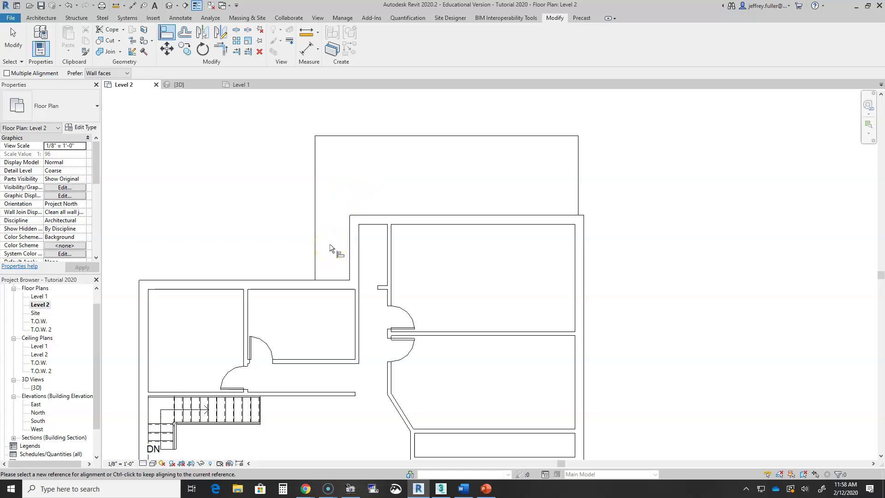
Step: Extend the partition stub across the narrow passage from the bedroom wall back to the vertical brick wall
{"action": "scroll", "coordinate": [330, 244], "scroll_direction": "down", "scroll_amount": 2}
{"action": "middle_click_drag", "start_coordinate": [329, 241], "coordinate": [369, 217]}
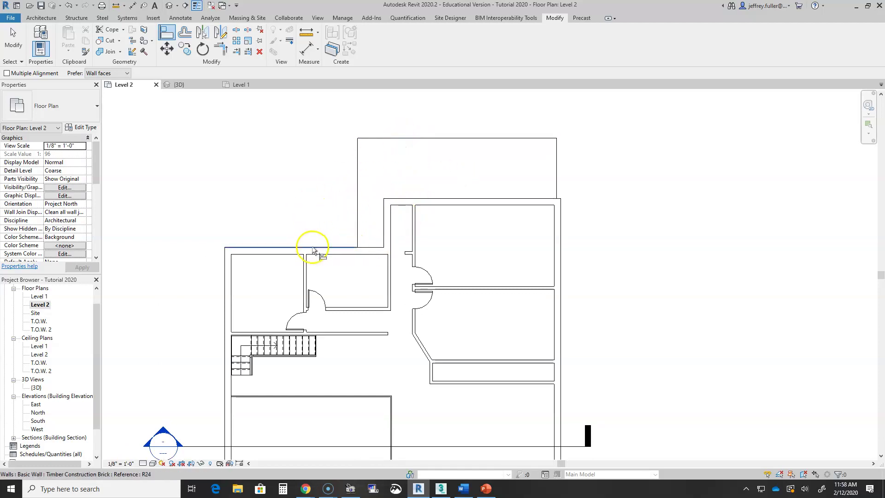
{"action": "scroll", "coordinate": [313, 251], "scroll_direction": "down", "scroll_amount": 2}
{"action": "scroll", "coordinate": [371, 196], "scroll_direction": "up", "scroll_amount": 3}
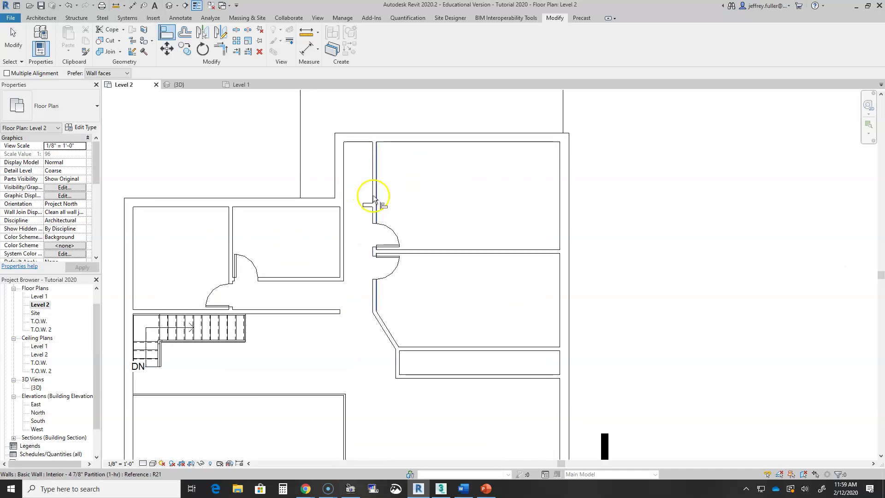
{"action": "key", "text": "Escape"}
{"action": "key", "text": "Escape"}
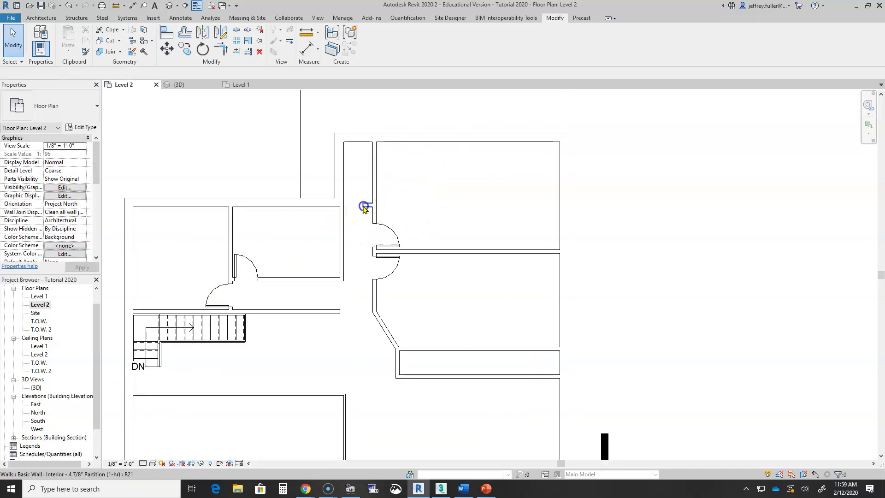
{"action": "left_click", "coordinate": [364, 207]}
{"action": "left_click_drag", "start_coordinate": [364, 206], "coordinate": [342, 203]}
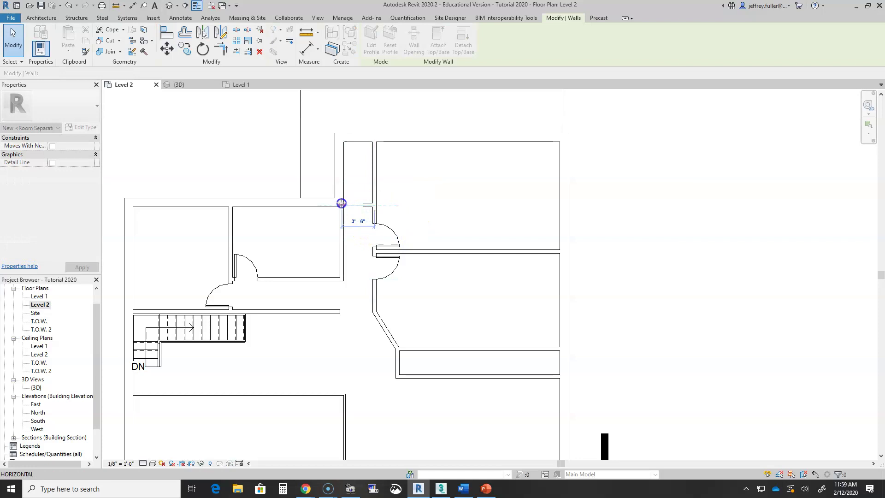
{"action": "left_click", "coordinate": [332, 258]}
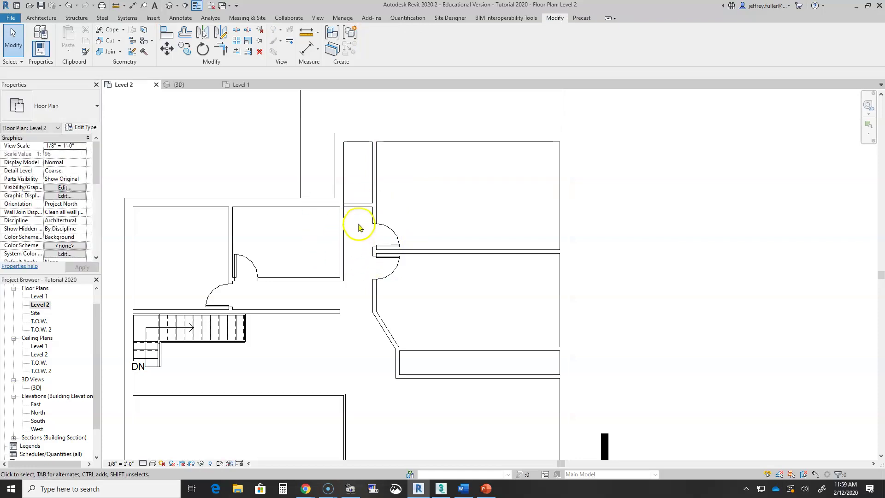
Step: Inspect the short vertical brick wall in 3D and flip its orientation in the Level 2 plan
{"action": "scroll", "coordinate": [344, 226], "scroll_direction": "up", "scroll_amount": 3}
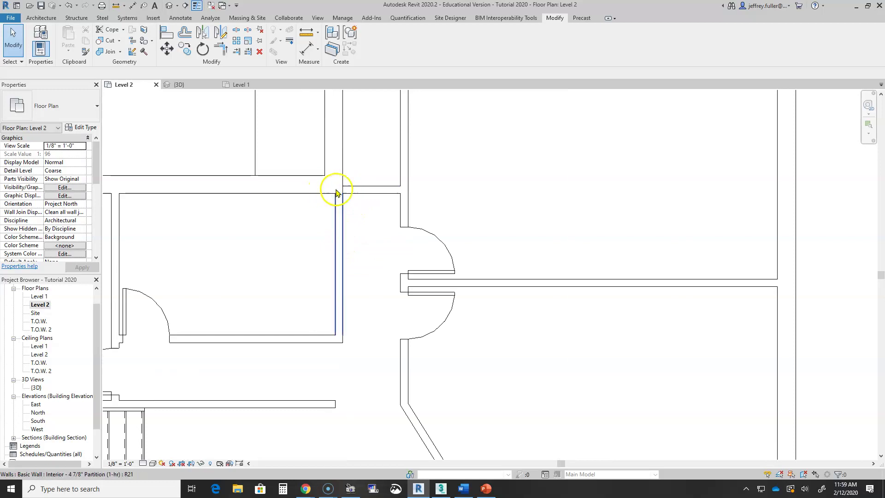
{"action": "scroll", "coordinate": [371, 231], "scroll_direction": "down", "scroll_amount": 3}
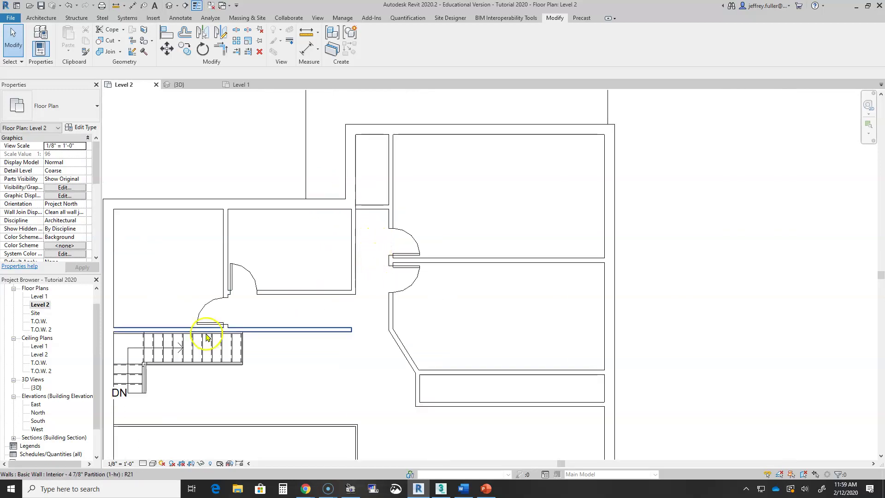
{"action": "double_click", "coordinate": [37, 387]}
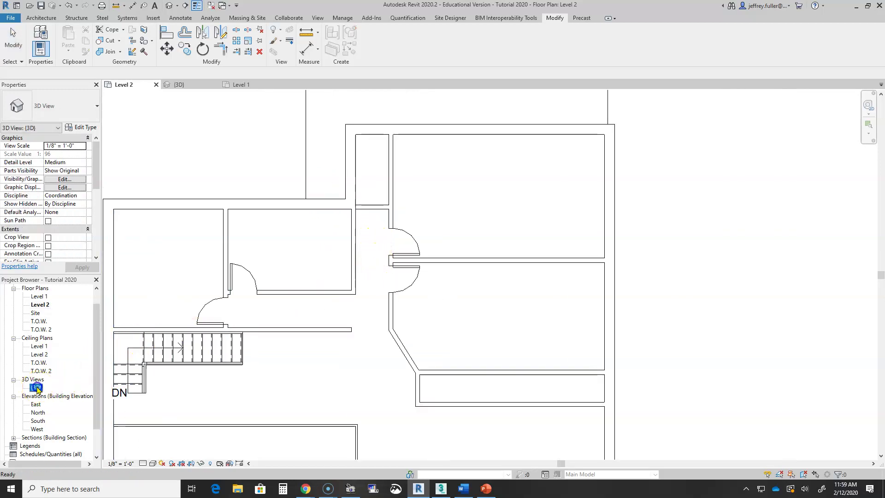
{"action": "middle_click_drag", "start_coordinate": [367, 349], "coordinate": [622, 259], "text": "shift"}
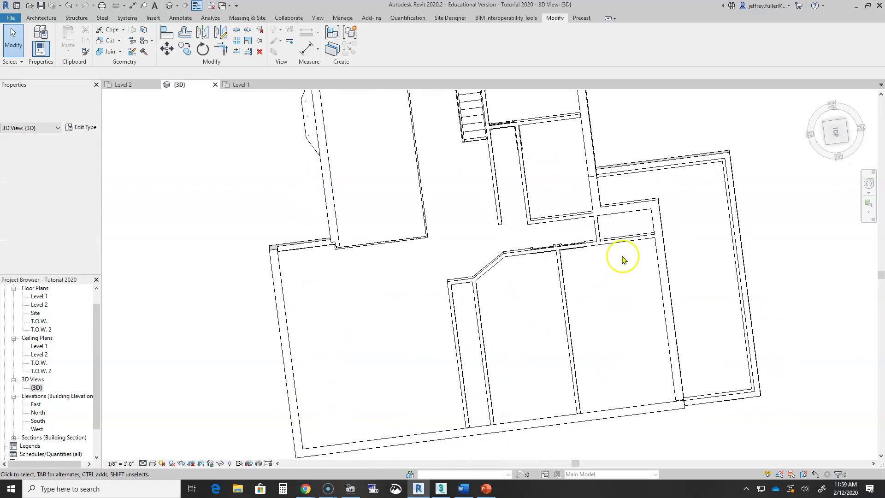
{"action": "left_click", "coordinate": [628, 208]}
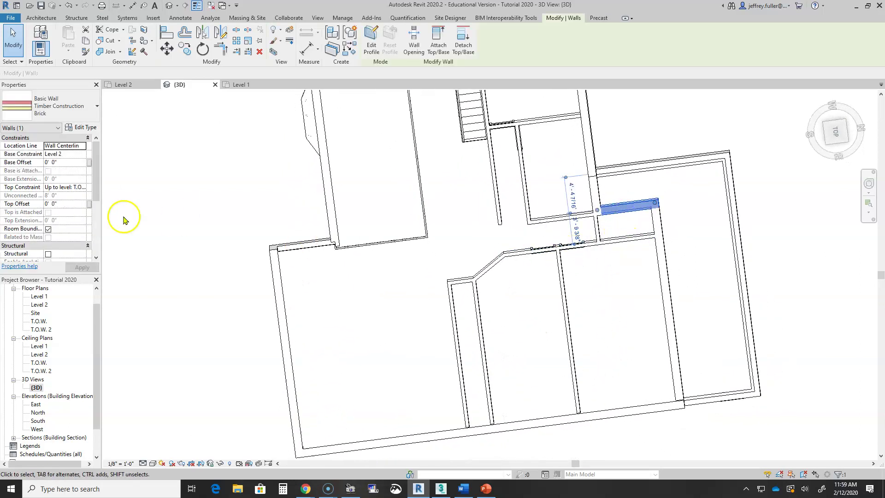
{"action": "double_click", "coordinate": [45, 305]}
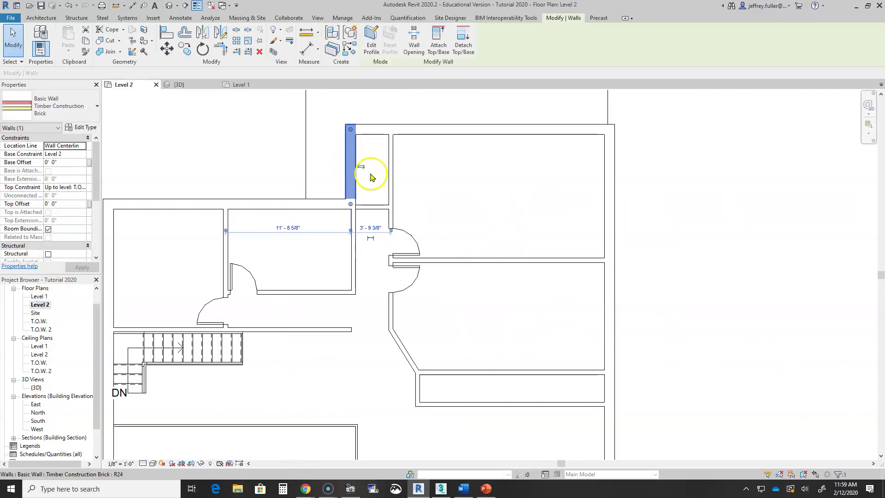
{"action": "scroll", "coordinate": [361, 167], "scroll_direction": "up", "scroll_amount": 3}
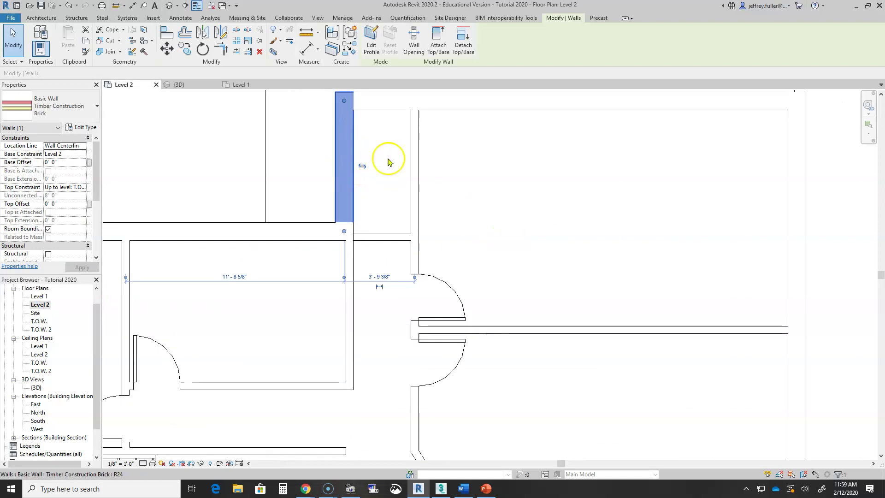
{"action": "left_click", "coordinate": [362, 166]}
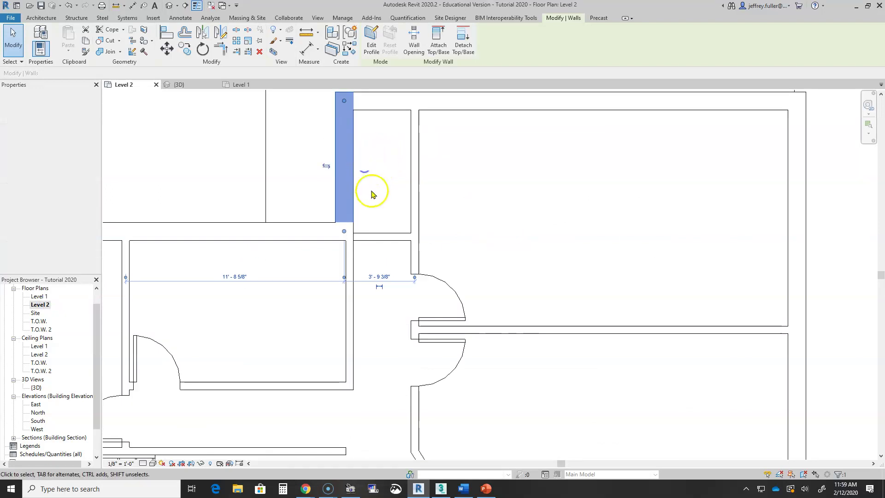
{"action": "left_click", "coordinate": [294, 231]}
{"action": "left_click", "coordinate": [304, 245]}
{"action": "left_click", "coordinate": [376, 237]}
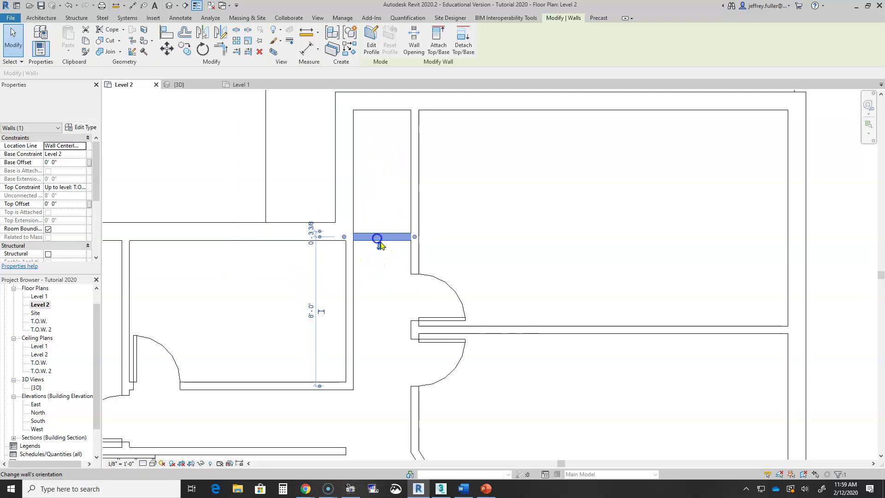
{"action": "left_click", "coordinate": [375, 276]}
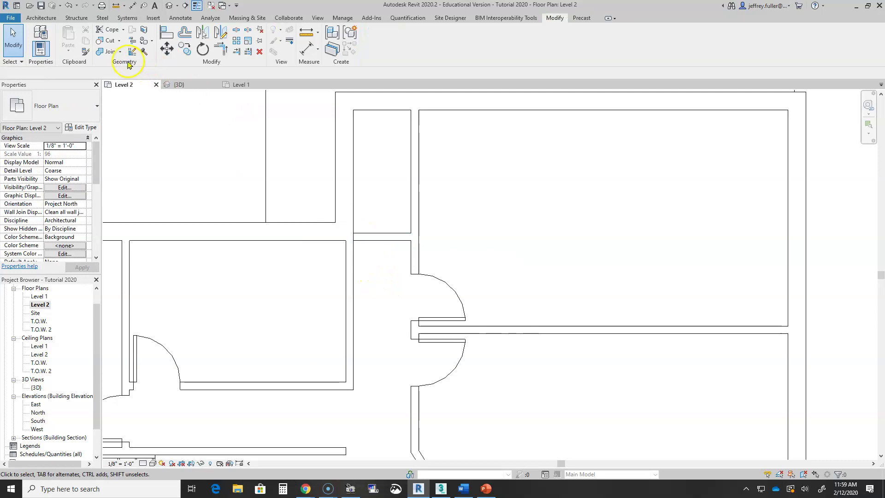
{"action": "left_click", "coordinate": [110, 52]}
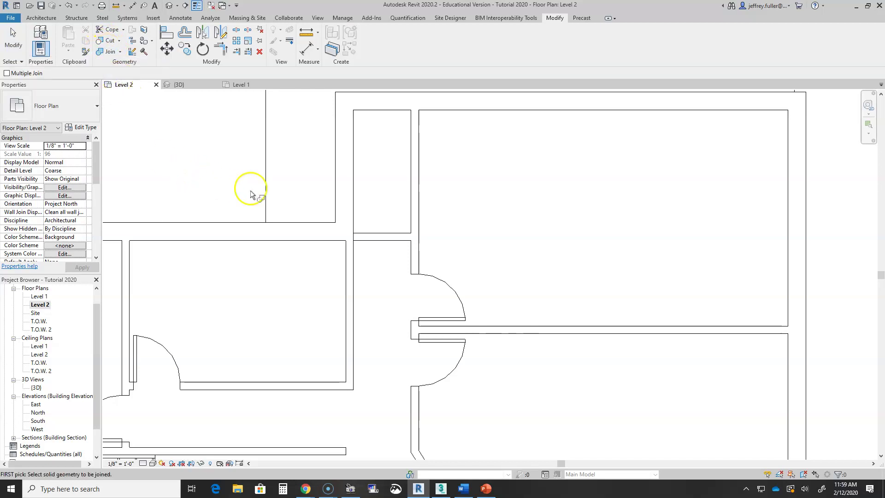
{"action": "left_click", "coordinate": [373, 234]}
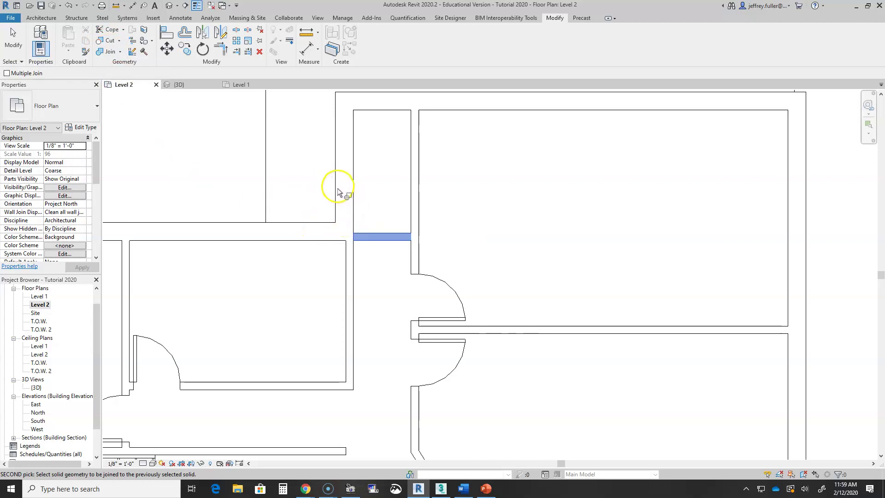
{"action": "key", "text": "Escape"}
{"action": "key", "text": "Escape"}
Step: Try to pull the passage partition's brick-side end to the inner face of the vertical brick wall
{"action": "scroll", "coordinate": [369, 236], "scroll_direction": "up", "scroll_amount": 3}
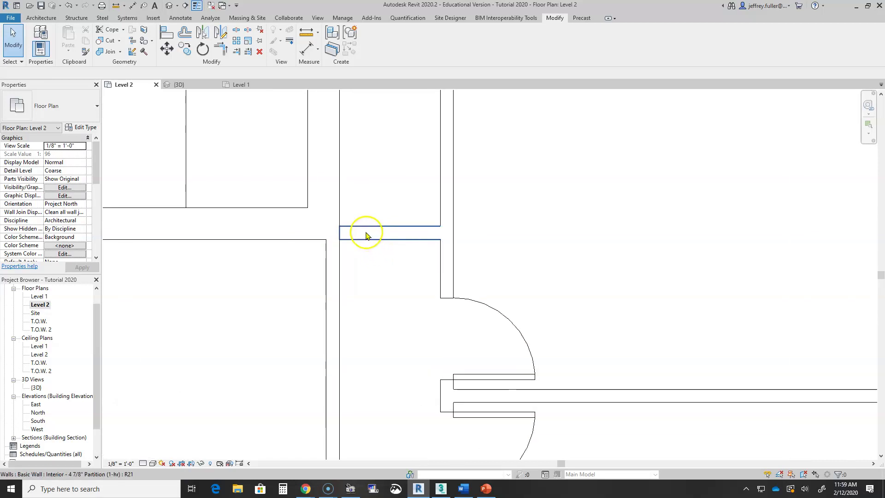
{"action": "left_click", "coordinate": [344, 235]}
{"action": "left_click", "coordinate": [356, 241]}
{"action": "left_click", "coordinate": [350, 236]}
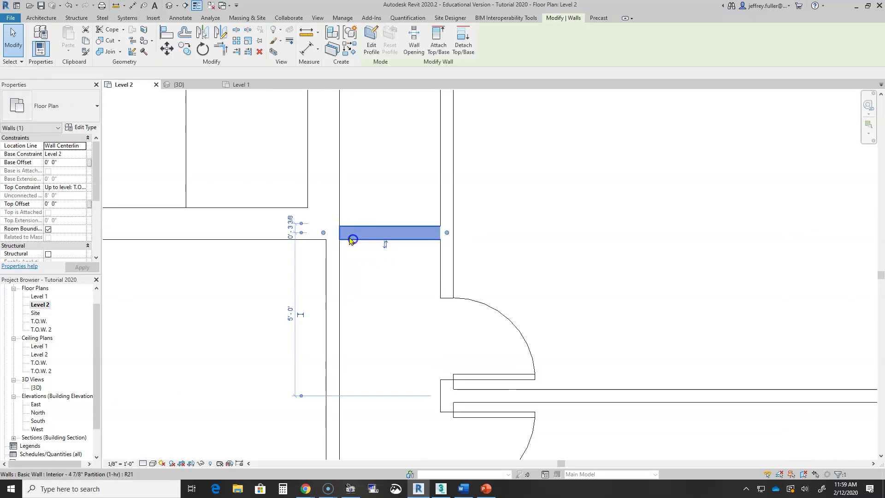
{"action": "mouse_move", "coordinate": [323, 235]}
{"action": "left_mouse_down"}
{"action": "mouse_move", "coordinate": [401, 235]}
{"action": "mouse_move", "coordinate": [338, 229]}
{"action": "left_mouse_up"}
{"action": "left_click", "coordinate": [289, 261]}
{"action": "left_click", "coordinate": [348, 235]}
Step: Set the wall join where the brick walls meet the passage partitions to a Butt configuration
{"action": "scroll", "coordinate": [349, 250], "scroll_direction": "down", "scroll_amount": 2}
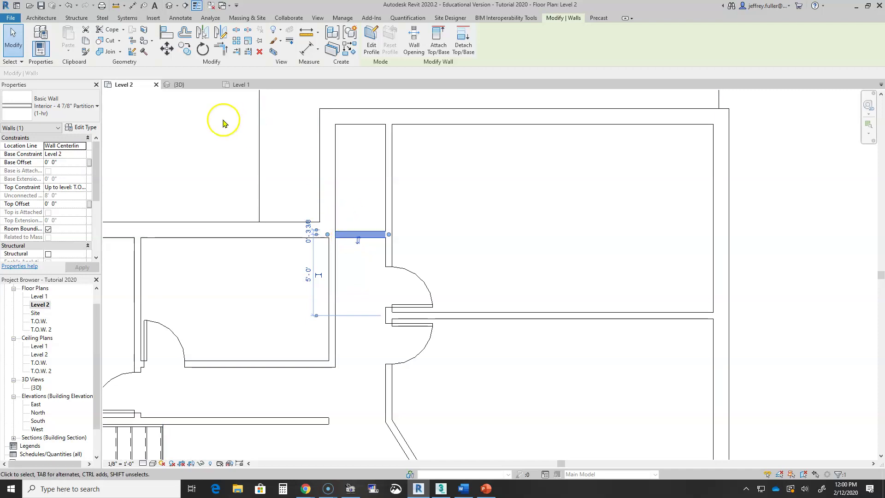
{"action": "left_click", "coordinate": [132, 52]}
{"action": "scroll", "coordinate": [261, 180], "scroll_direction": "down", "scroll_amount": 3}
{"action": "scroll", "coordinate": [302, 201], "scroll_direction": "down", "scroll_amount": 2}
{"action": "scroll", "coordinate": [304, 215], "scroll_direction": "up", "scroll_amount": 4}
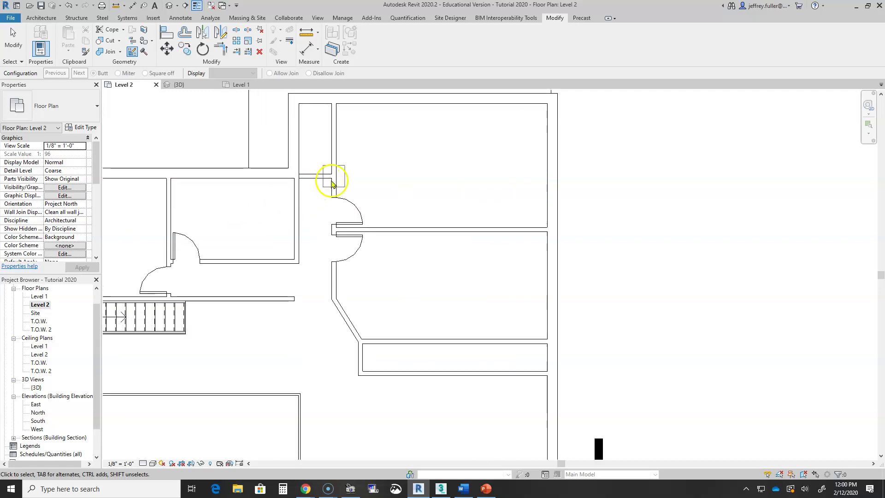
{"action": "left_click", "coordinate": [300, 178]}
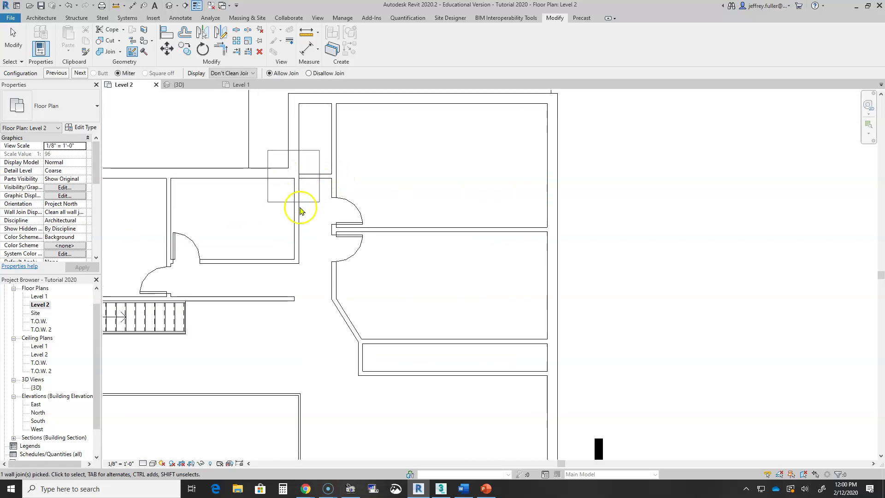
{"action": "scroll", "coordinate": [304, 206], "scroll_direction": "up", "scroll_amount": 4}
{"action": "middle_click_drag", "start_coordinate": [306, 212], "coordinate": [316, 272]}
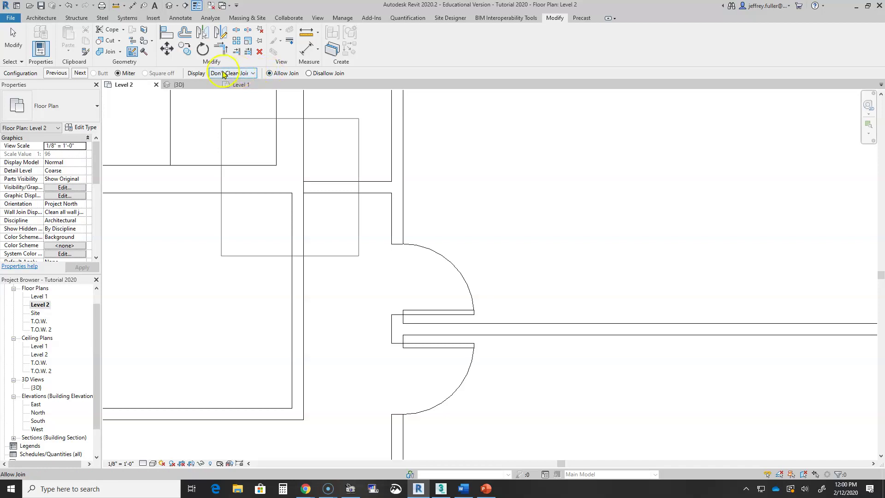
{"action": "left_click", "coordinate": [76, 73]}
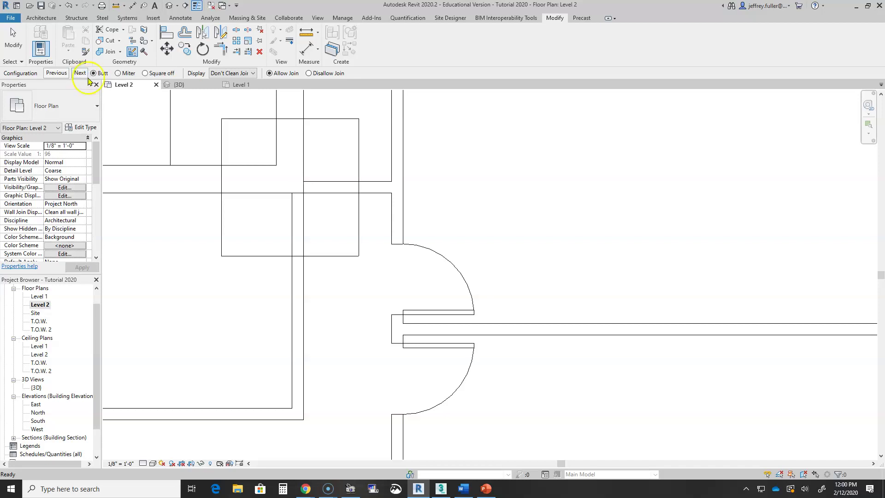
{"action": "scroll", "coordinate": [370, 148], "scroll_direction": "down", "scroll_amount": 3}
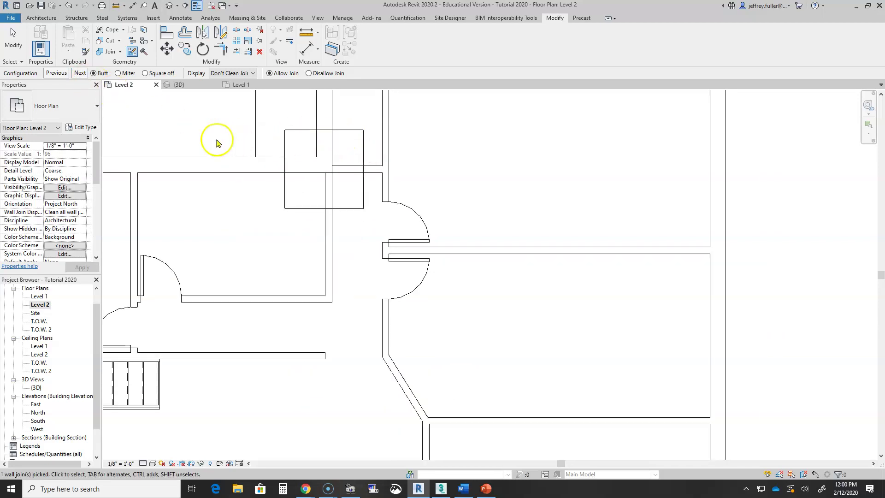
{"action": "key", "text": "Escape"}
Step: Examine the cleaned-up corner join and the overall Level 2 wall layout
{"action": "scroll", "coordinate": [301, 185], "scroll_direction": "up", "scroll_amount": 3}
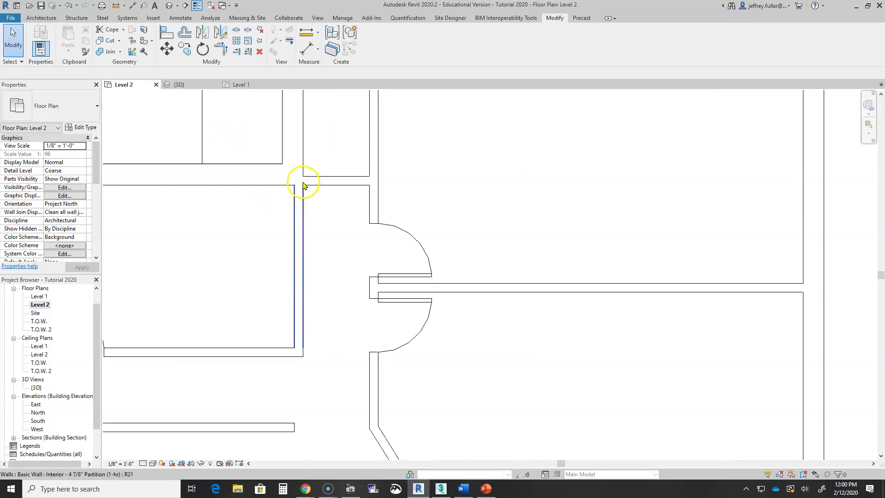
{"action": "scroll", "coordinate": [300, 184], "scroll_direction": "up", "scroll_amount": 3}
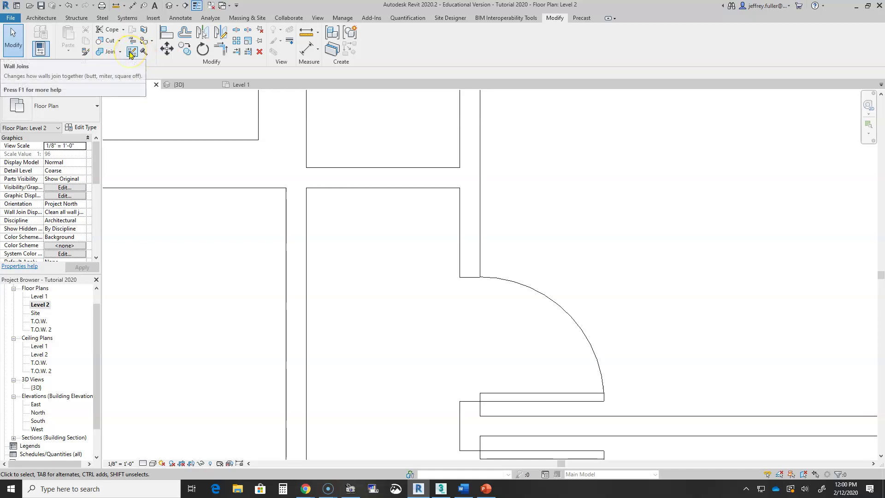
{"action": "scroll", "coordinate": [385, 226], "scroll_direction": "down", "scroll_amount": 2}
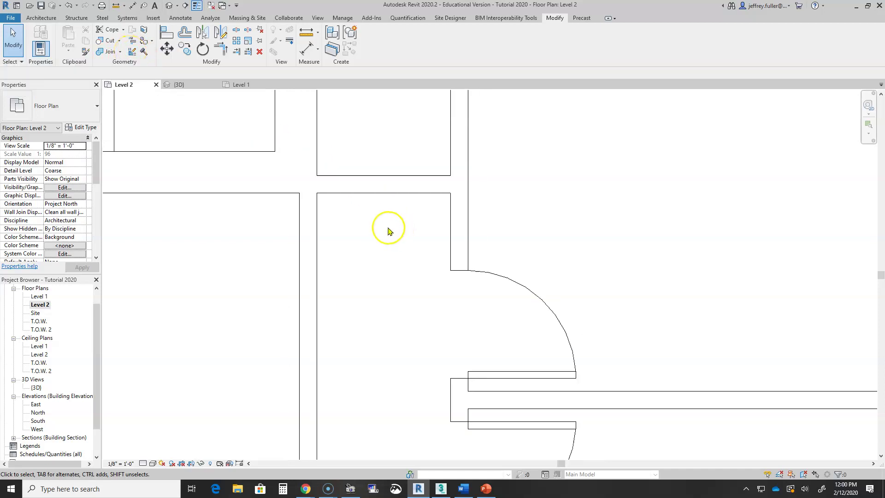
{"action": "scroll", "coordinate": [356, 228], "scroll_direction": "down", "scroll_amount": 2}
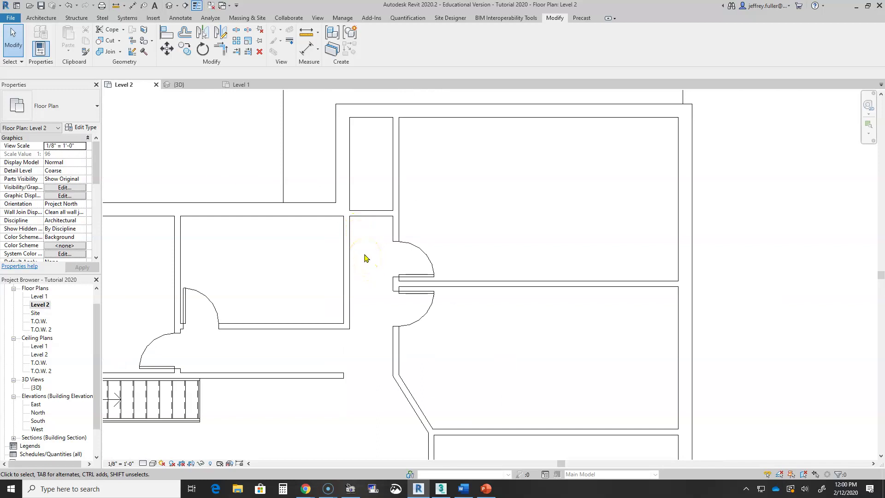
{"action": "middle_click_drag", "start_coordinate": [365, 258], "coordinate": [507, 300]}
{"action": "scroll", "coordinate": [508, 300], "scroll_direction": "down", "scroll_amount": 3}
{"action": "scroll", "coordinate": [484, 323], "scroll_direction": "up", "scroll_amount": 1}
{"action": "middle_click_drag", "start_coordinate": [438, 286], "coordinate": [415, 272]}
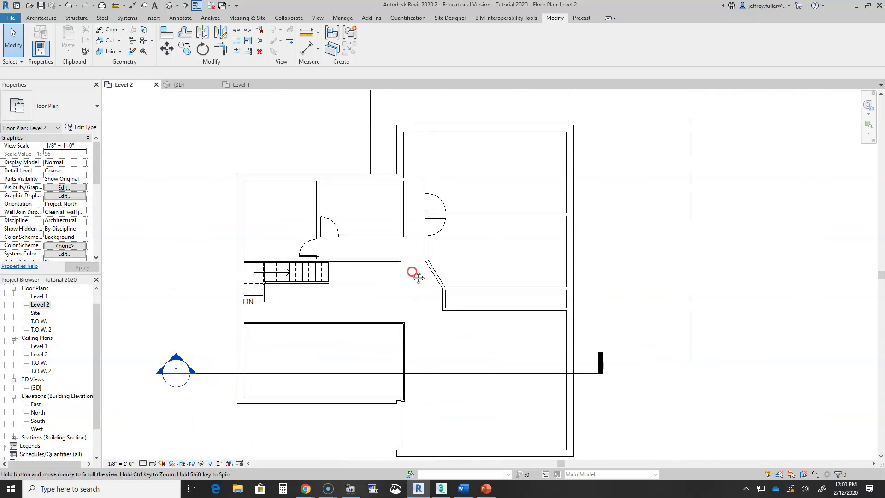
{"action": "scroll", "coordinate": [414, 283], "scroll_direction": "down", "scroll_amount": 1}
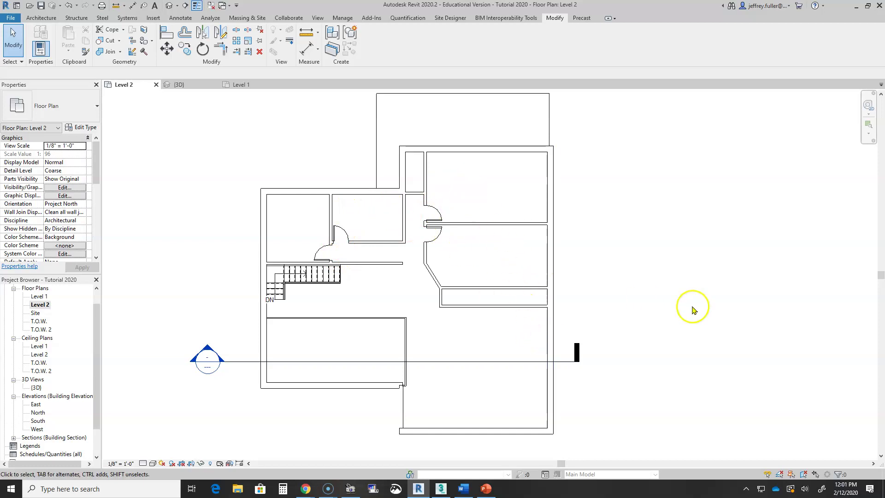
Step: In 3D, stretch the brick wall between the front entrance and garage up to the neighbouring walls' full height, with a 12' 0" top offset
{"action": "double_click", "coordinate": [36, 387]}
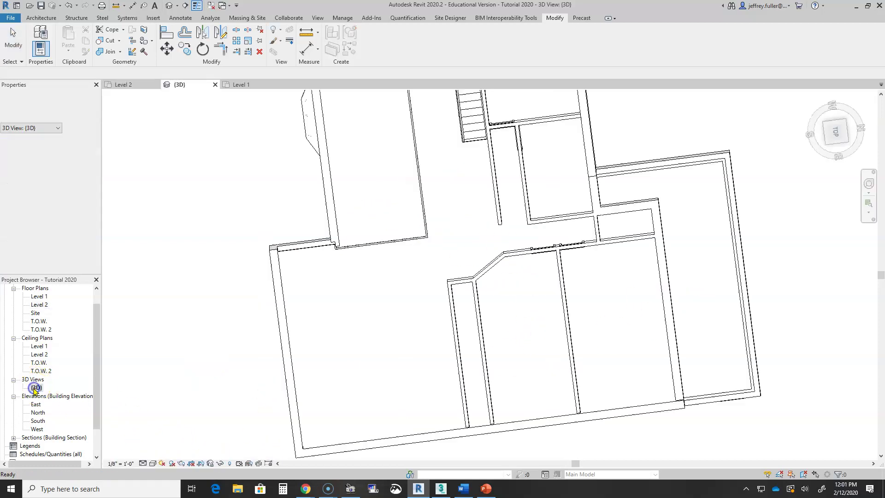
{"action": "middle_click_drag", "start_coordinate": [399, 422], "coordinate": [534, 297], "text": "shift"}
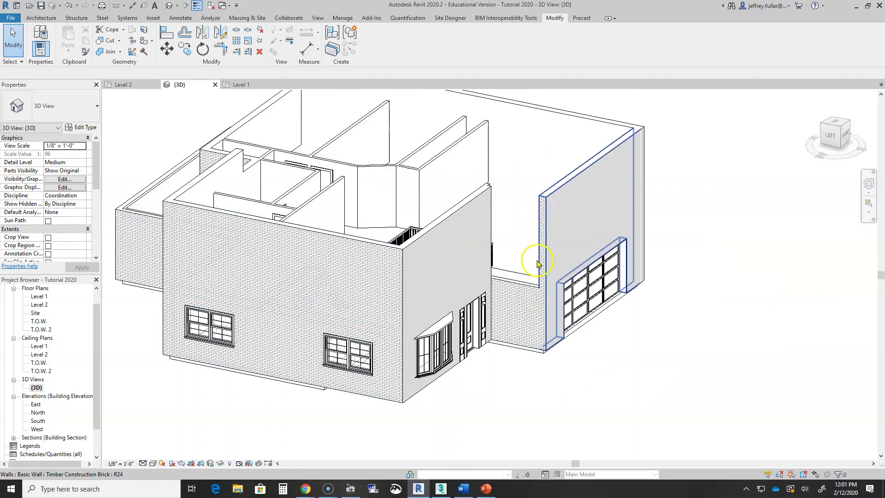
{"action": "mouse_move", "coordinate": [525, 403]}
{"action": "middle_mouse_down", "text": "shift"}
{"action": "mouse_move", "coordinate": [573, 381]}
{"action": "mouse_move", "coordinate": [526, 297]}
{"action": "mouse_move", "coordinate": [500, 277]}
{"action": "middle_mouse_up", "text": "shift"}
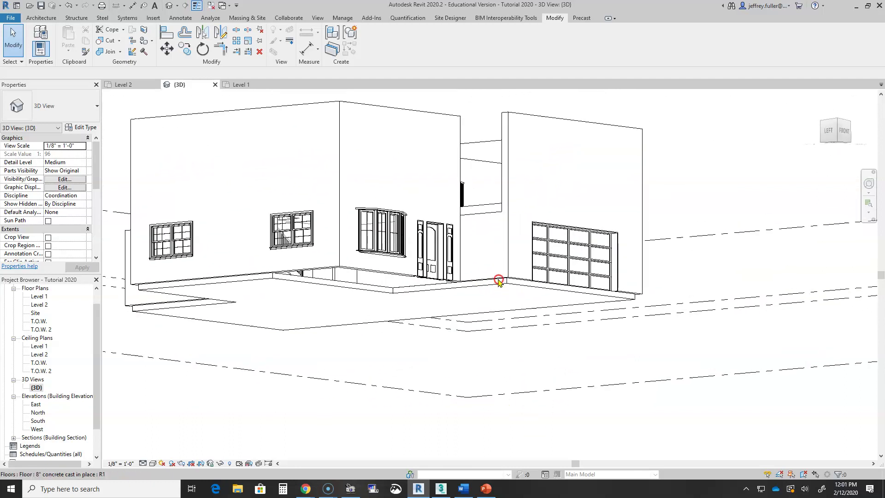
{"action": "left_click", "coordinate": [482, 245]}
{"action": "mouse_move", "coordinate": [479, 245]}
{"action": "middle_mouse_down", "text": "shift"}
{"action": "mouse_move", "coordinate": [509, 355]}
{"action": "mouse_move", "coordinate": [533, 381]}
{"action": "middle_mouse_up", "text": "shift"}
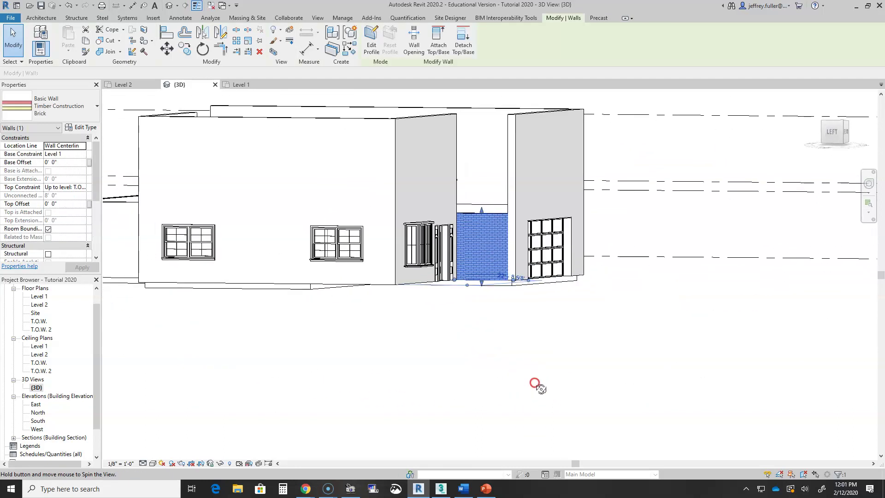
{"action": "left_click_drag", "start_coordinate": [481, 210], "coordinate": [478, 163]}
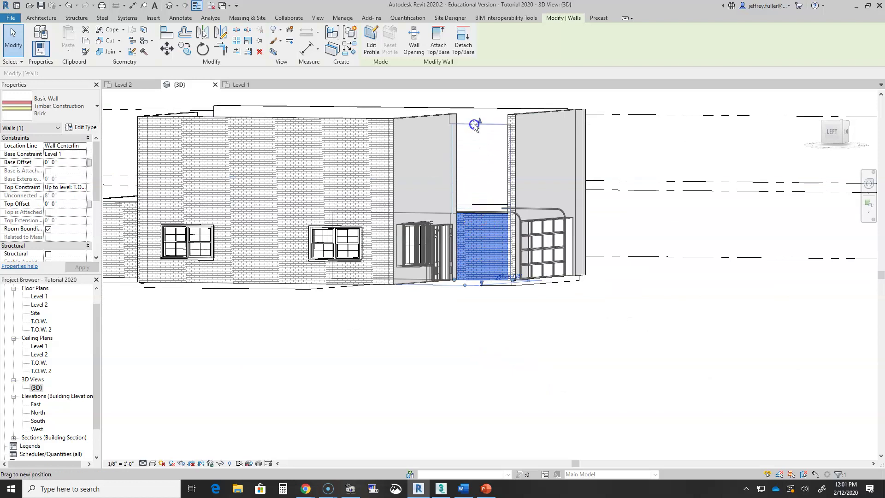
{"action": "left_click_drag", "start_coordinate": [475, 126], "coordinate": [477, 114]}
Step: Examine the exterior brick walls from the back, front and side in 3D, including the raised wall between entrance and garage
{"action": "middle_click_drag", "start_coordinate": [457, 376], "coordinate": [257, 397], "text": "shift"}
{"action": "mouse_move", "coordinate": [281, 359]}
{"action": "middle_mouse_down", "text": "shift"}
{"action": "mouse_move", "coordinate": [332, 423]}
{"action": "mouse_move", "coordinate": [287, 364]}
{"action": "mouse_move", "coordinate": [387, 362]}
{"action": "mouse_move", "coordinate": [474, 322]}
{"action": "mouse_move", "coordinate": [475, 347]}
{"action": "mouse_move", "coordinate": [504, 316]}
{"action": "mouse_move", "coordinate": [493, 361]}
{"action": "mouse_move", "coordinate": [479, 377]}
{"action": "middle_mouse_up", "text": "shift"}
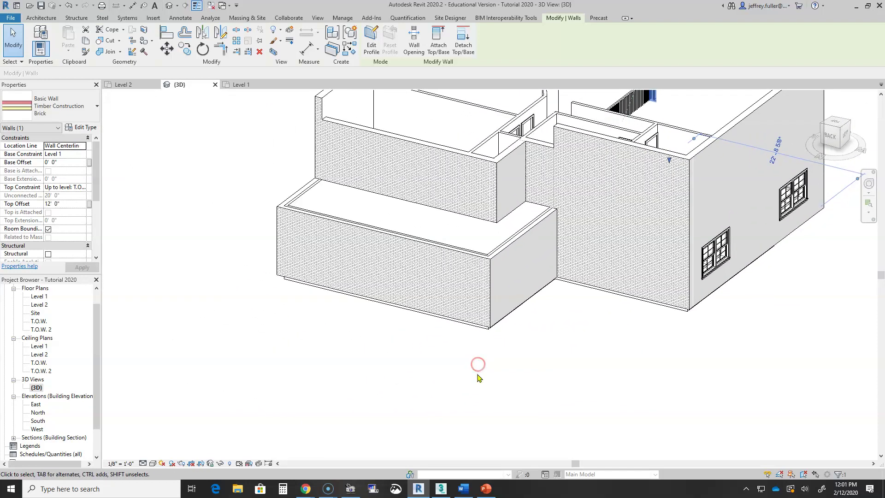
{"action": "middle_click_drag", "start_coordinate": [463, 177], "coordinate": [553, 306]}
{"action": "left_click", "coordinate": [540, 177]}
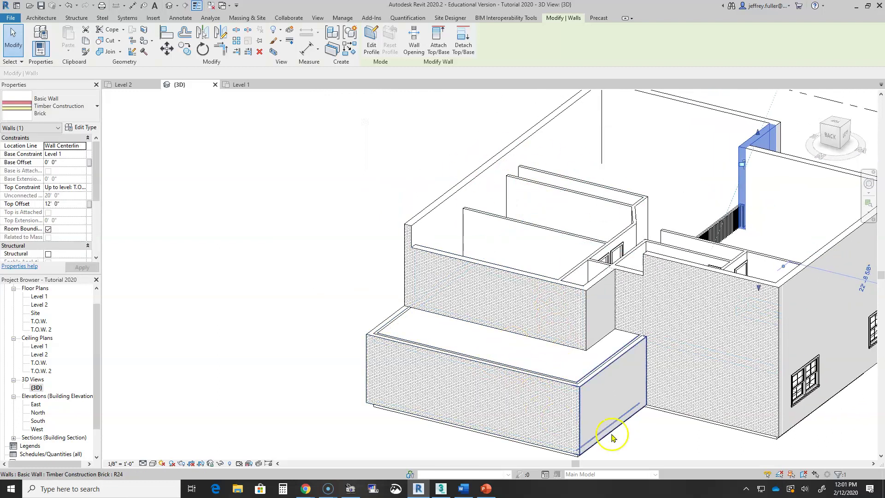
{"action": "middle_click_drag", "start_coordinate": [615, 435], "coordinate": [667, 391], "text": "shift"}
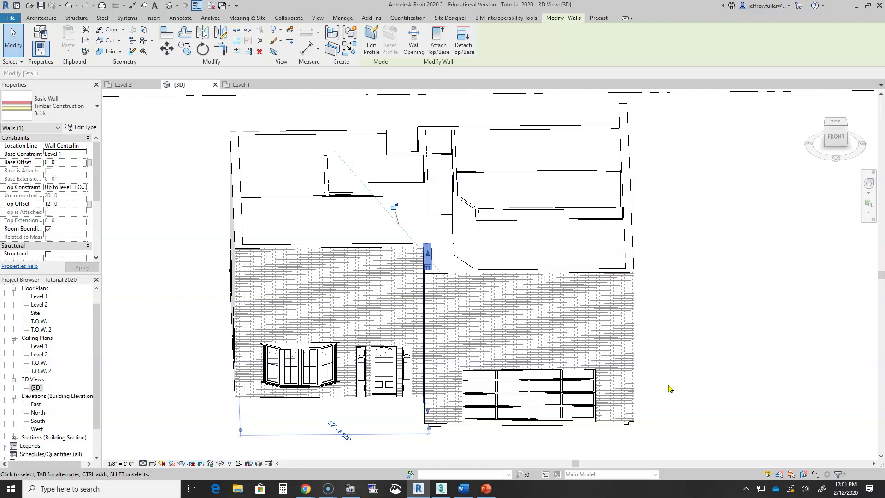
{"action": "middle_click_drag", "start_coordinate": [617, 366], "coordinate": [520, 397], "text": "shift"}
{"action": "middle_click_drag", "start_coordinate": [563, 236], "coordinate": [531, 263], "text": "shift"}
{"action": "middle_click_drag", "start_coordinate": [466, 332], "coordinate": [479, 248], "text": "shift"}
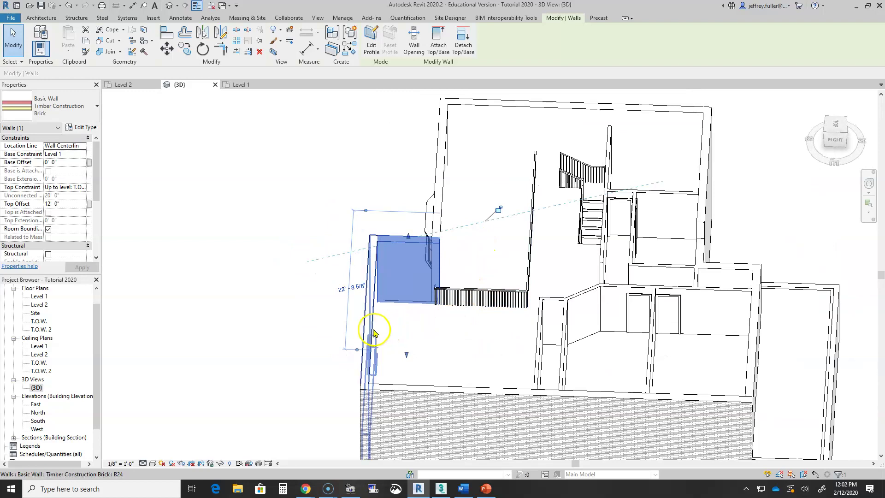
{"action": "middle_click_drag", "start_coordinate": [489, 373], "coordinate": [518, 131], "text": "shift"}
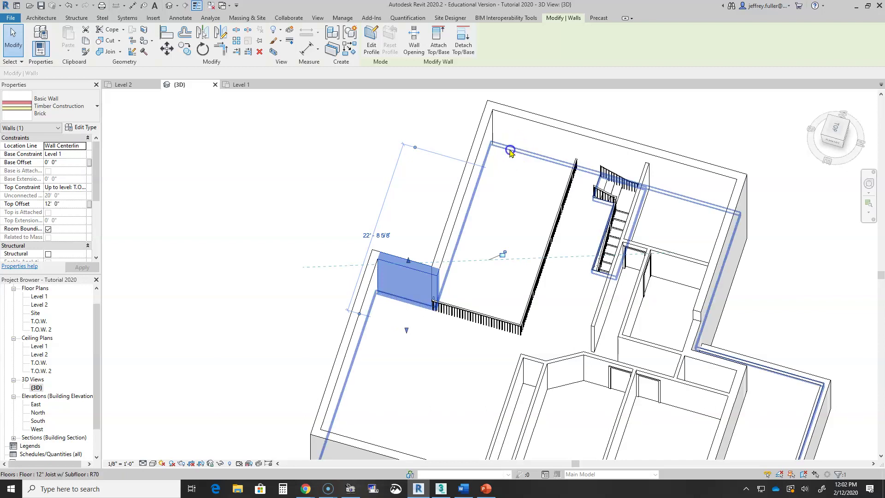
Step: Select the Level 2 12" joist floor and examine its extent around the stairs, the railing and the single-storey part
{"action": "left_click", "coordinate": [510, 152]}
{"action": "mouse_move", "coordinate": [569, 355]}
{"action": "middle_mouse_down", "text": "shift"}
{"action": "mouse_move", "coordinate": [559, 405]}
{"action": "mouse_move", "coordinate": [577, 397]}
{"action": "mouse_move", "coordinate": [638, 292]}
{"action": "mouse_move", "coordinate": [644, 358]}
{"action": "mouse_move", "coordinate": [786, 292]}
{"action": "mouse_move", "coordinate": [748, 283]}
{"action": "middle_mouse_up", "text": "shift"}
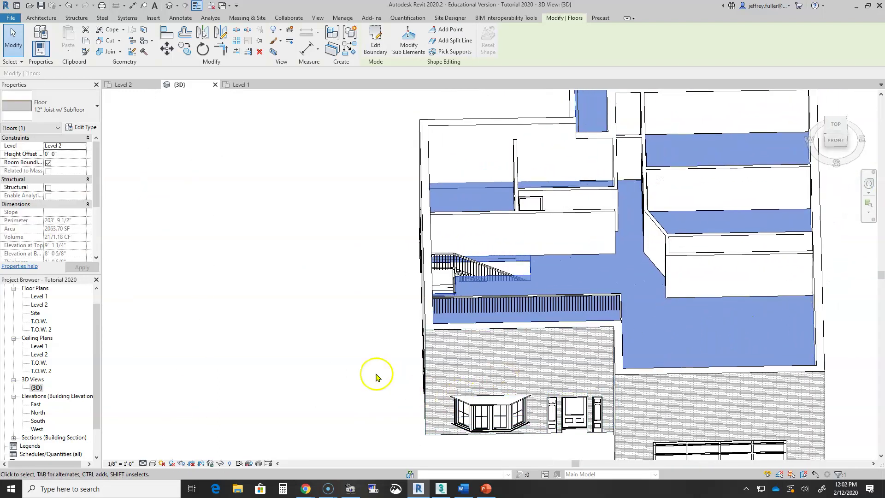
{"action": "middle_click_drag", "start_coordinate": [312, 352], "coordinate": [286, 387], "text": "shift"}
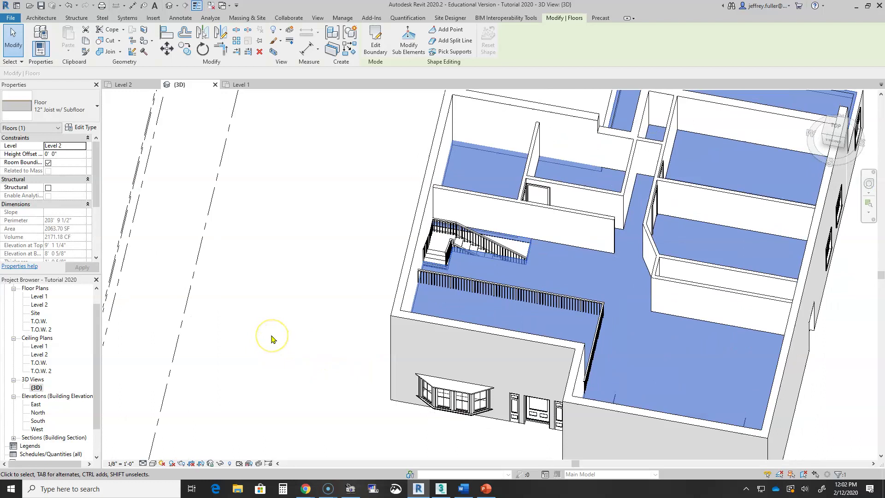
{"action": "middle_click_drag", "start_coordinate": [293, 336], "coordinate": [253, 318], "text": "shift"}
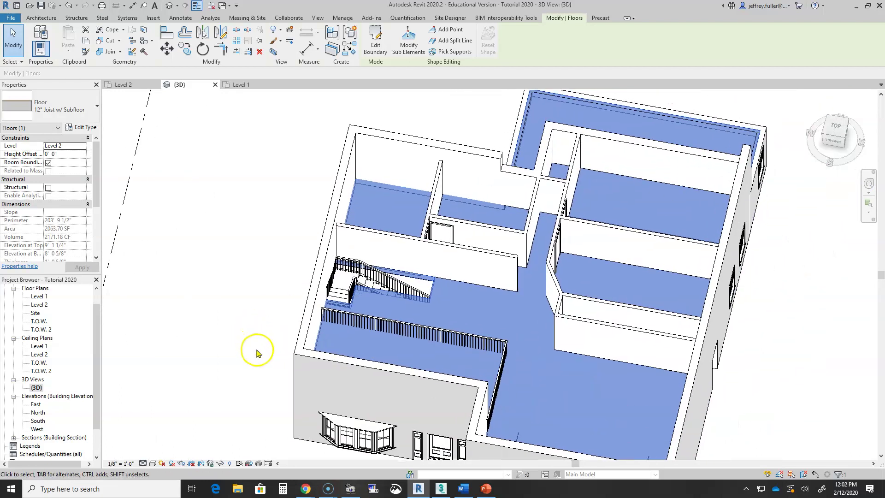